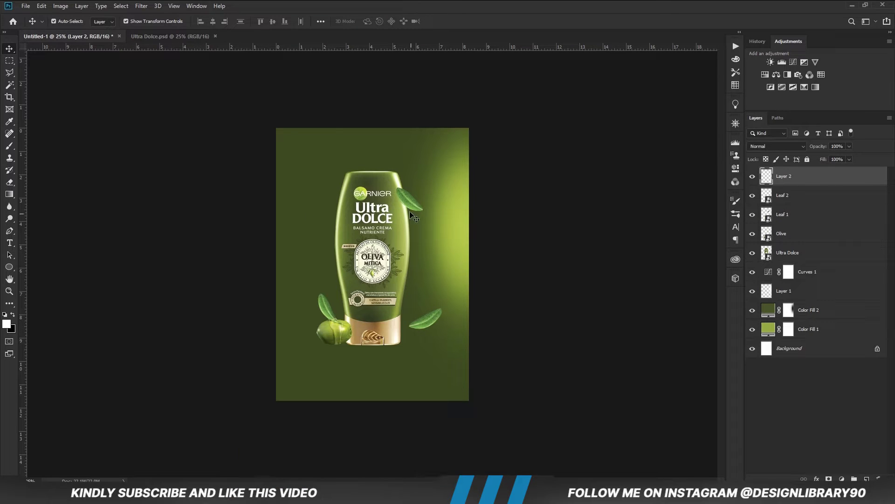
# Paint a white glow at the poster's upper edge on Layer 2 with a soft 1500 px brush at 100% opacity
pyautogui.click(10, 146)
pyautogui.click(29, 147)
pyautogui.rightClick(314, 235)
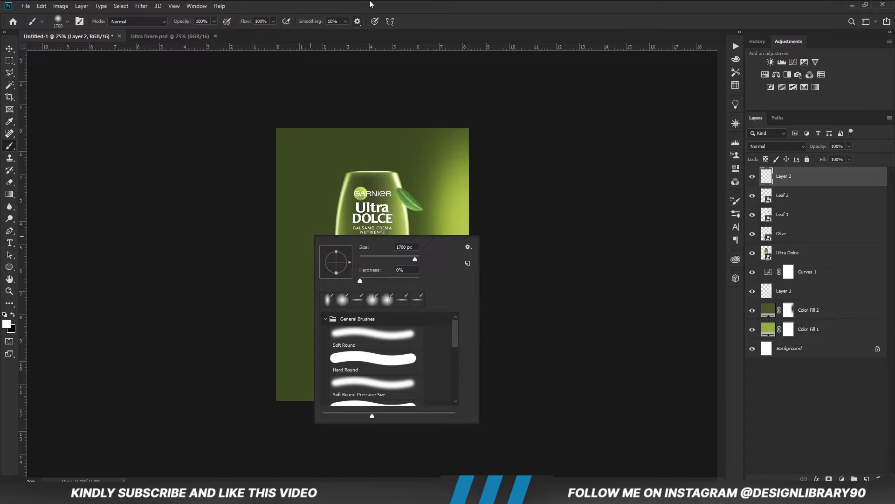
pyautogui.press('Escape')
pyautogui.click(215, 21)
pyautogui.click(214, 22)
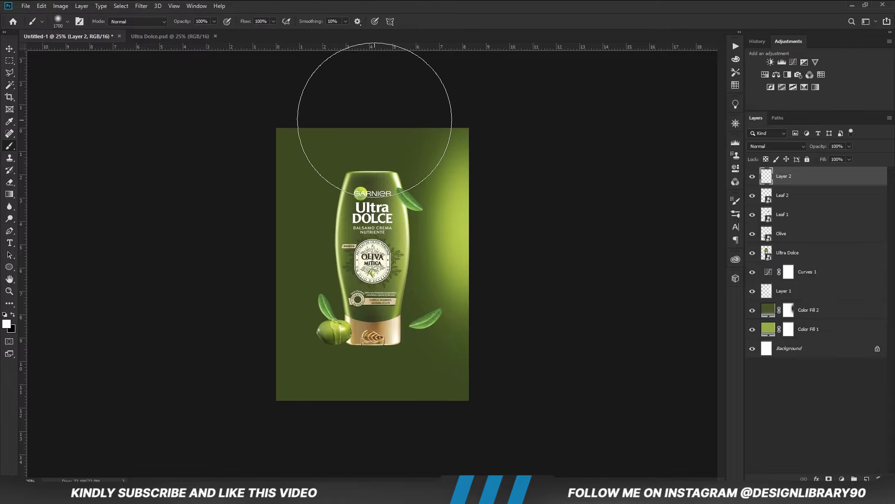
pyautogui.press('[')
pyautogui.press('[')
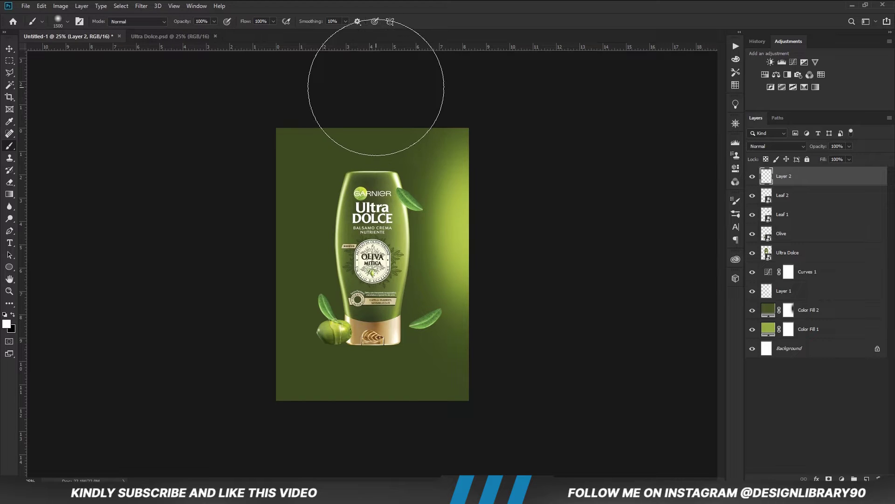
pyautogui.click(376, 86)
pyautogui.press('v')
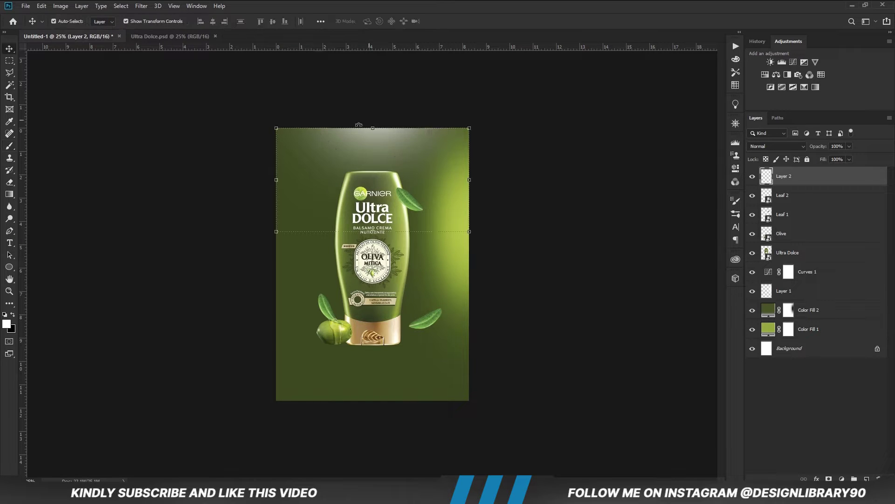
# Set Layer 2's blend mode to Overlay and duplicate the layer to strengthen the glow
pyautogui.click(770, 146)
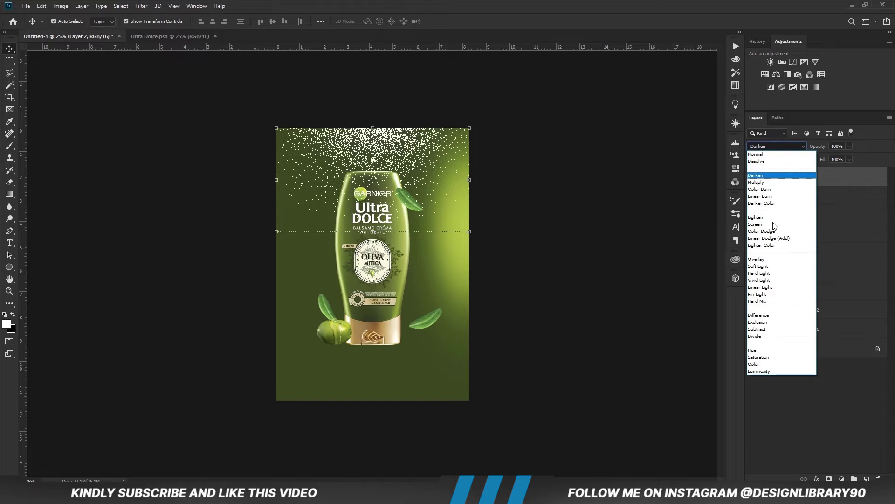
pyautogui.click(771, 257)
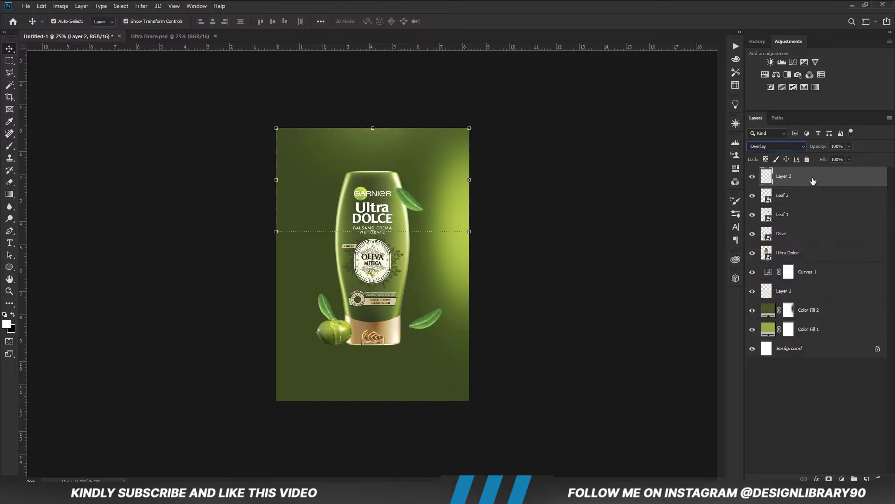
pyautogui.hotkey('ctrl', 'j')
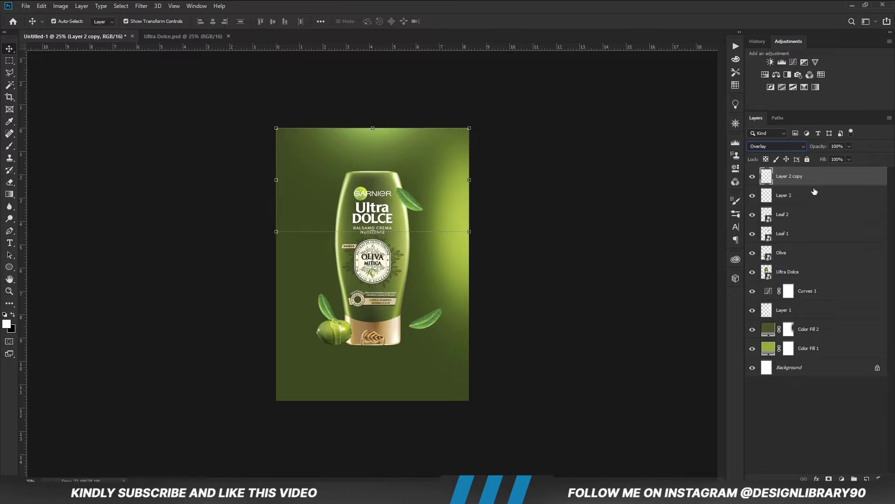
pyautogui.click(633, 223)
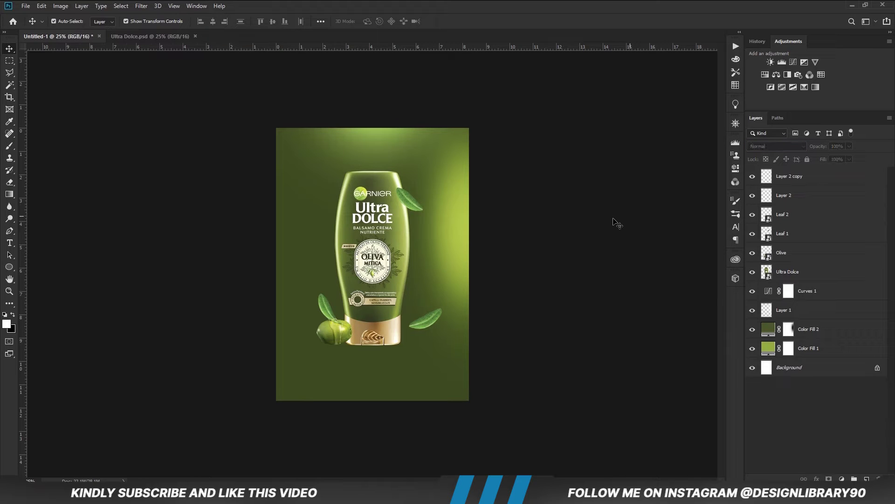
# Target the Color Fill 2 layer mask and flatten the soft 1500 px brush tip into a thin horizontal ellipse
pyautogui.click(753, 333)
pyautogui.click(785, 330)
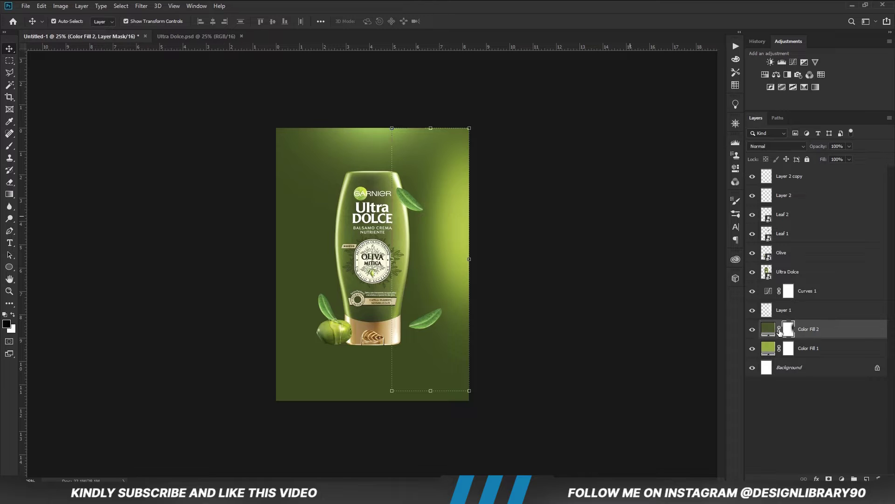
pyautogui.moveTo(9, 149); pyautogui.dragTo(66, 145)
pyautogui.rightClick(373, 229)
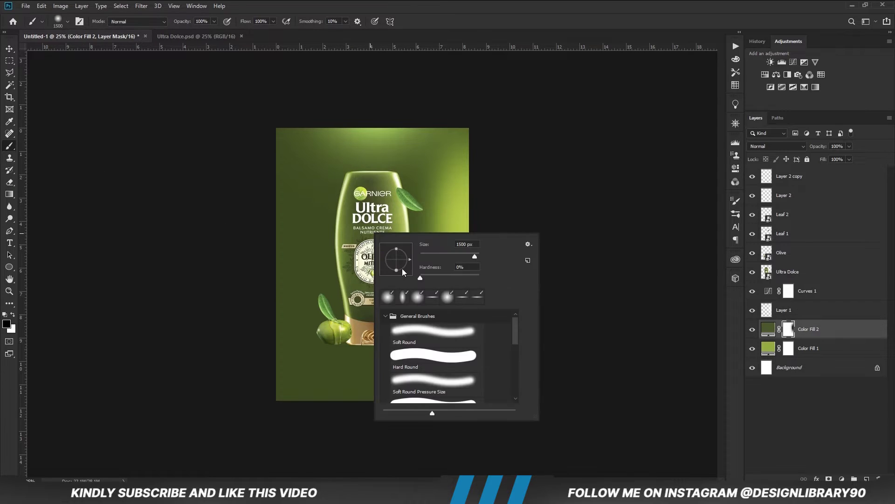
pyautogui.moveTo(396, 268); pyautogui.dragTo(397, 259)
pyautogui.click(418, 4)
pyautogui.rightClick(369, 292)
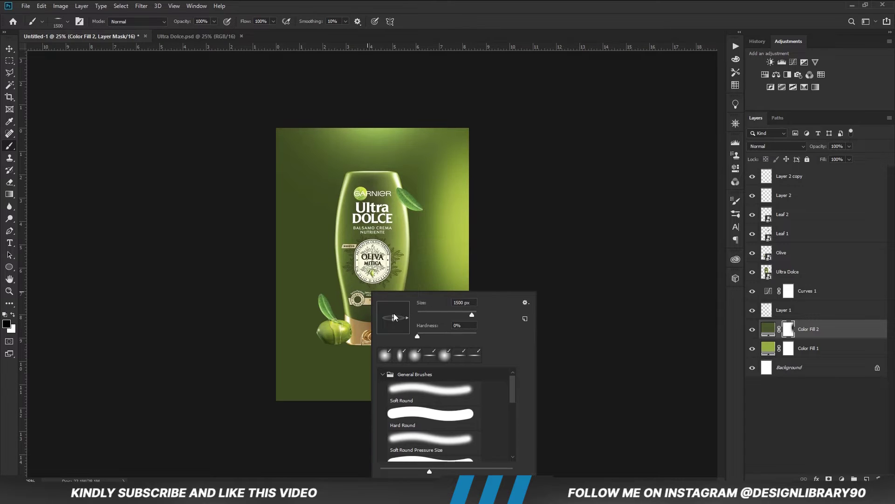
pyautogui.click(404, 20)
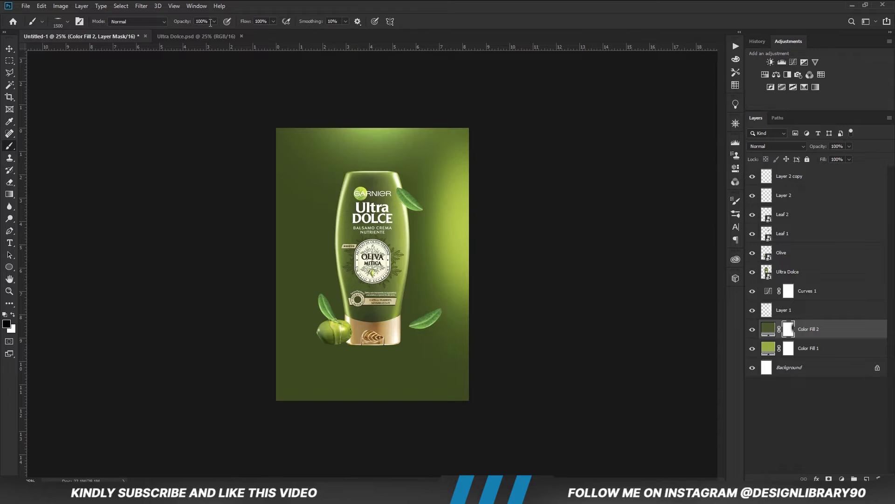
# Set the brush opacity to 18% and the tip roundness to 9%
pyautogui.click(178, 34)
pyautogui.moveTo(180, 31); pyautogui.dragTo(179, 32)
pyautogui.click(735, 202)
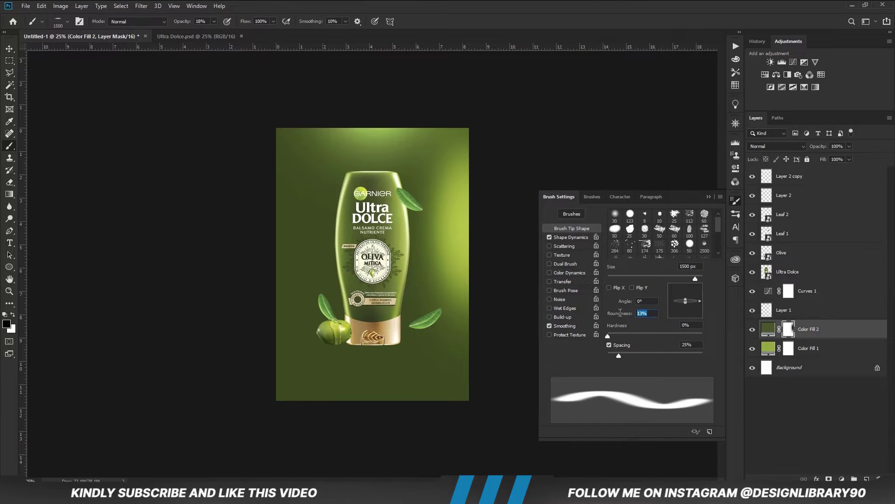
pyautogui.write('5')
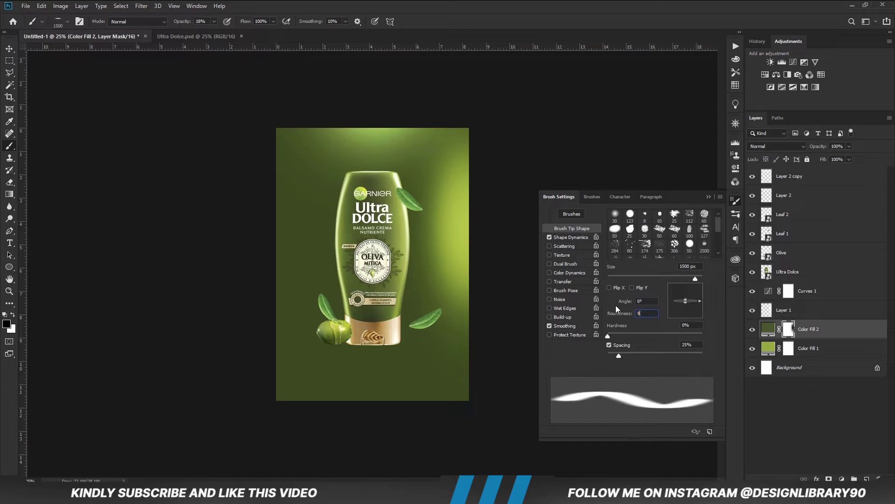
pyautogui.click(707, 195)
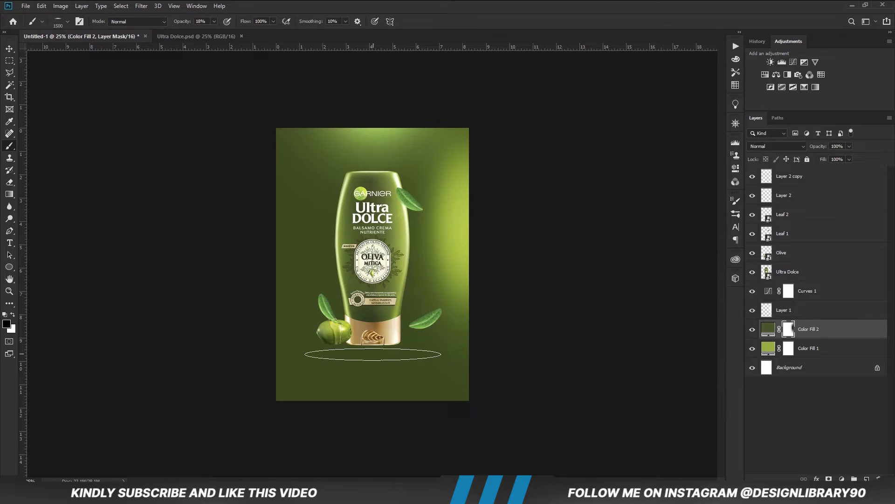
# Paint black on the Color Fill 2 mask beneath the bottle and olive, reducing the brush from 1500 to 600 px, to create a floor glow
pyautogui.press('[')
pyautogui.press('[')
pyautogui.press('[')
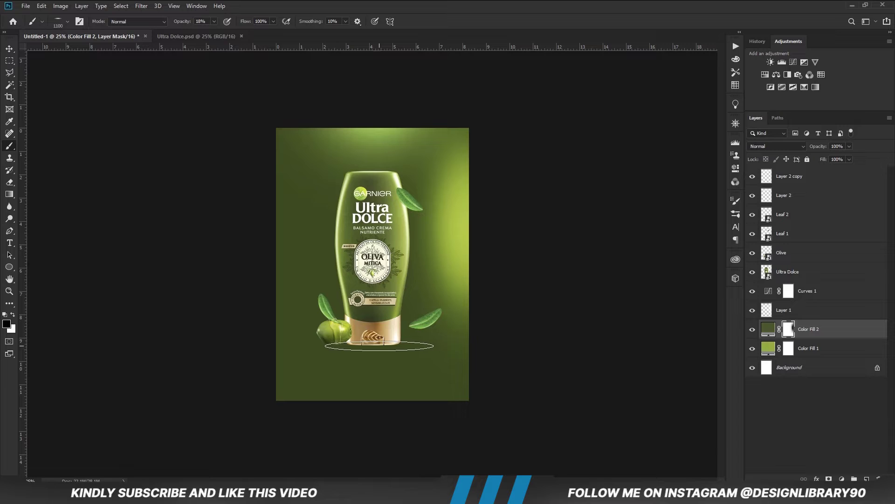
pyautogui.press('[')
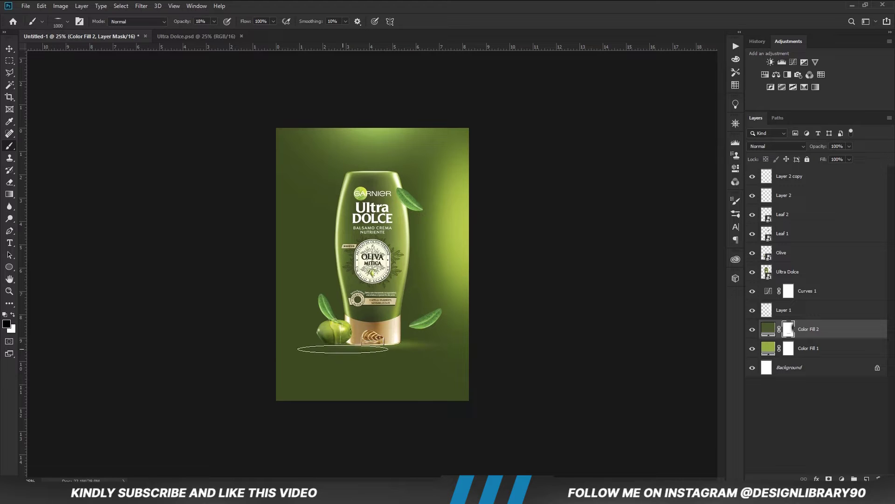
pyautogui.press('[')
pyautogui.press('[')
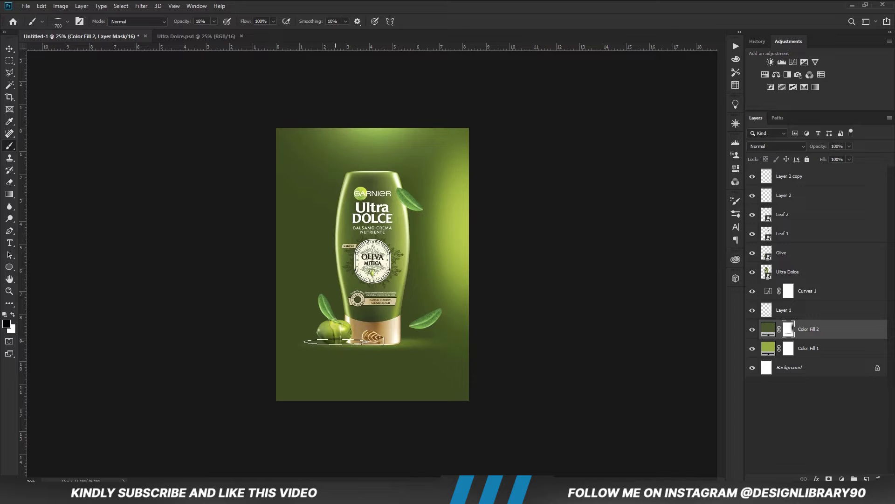
pyautogui.press('[')
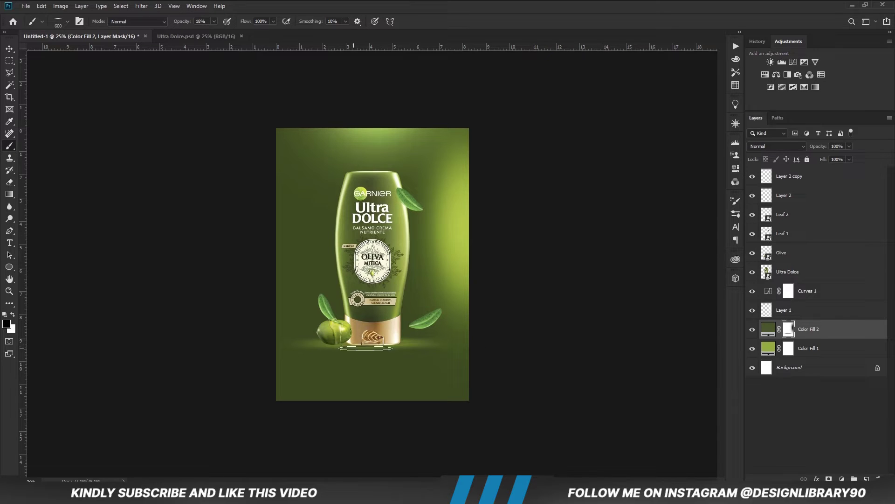
# Trim the floor glow's lower edge with white on the Color Fill 2 mask, then return the brush color to black
pyautogui.press('s')
pyautogui.press('b')
pyautogui.press('x')
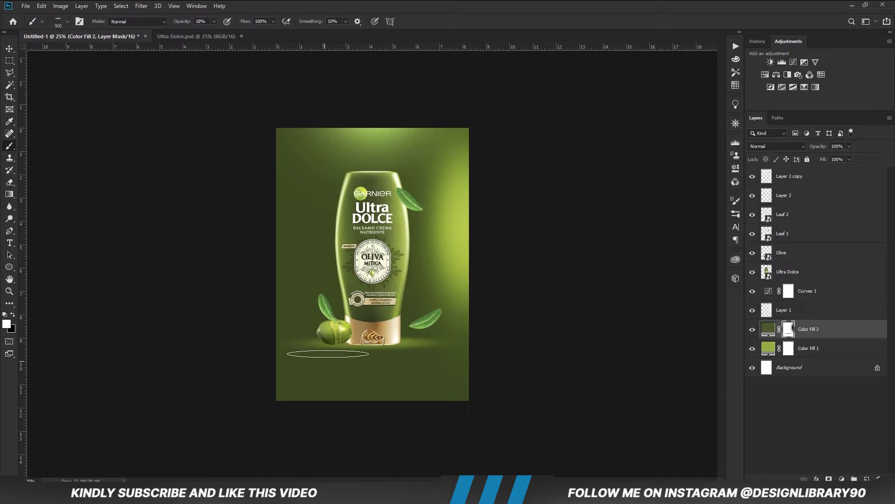
pyautogui.press('x')
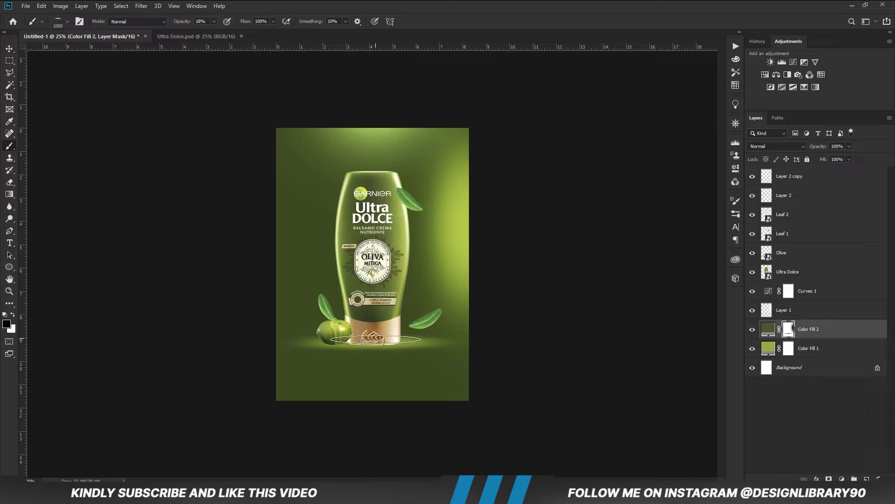
# Soften the floor glow on the Color Fill 2 mask with a 1400 px brush at 4% opacity
pyautogui.moveTo(212, 29); pyautogui.dragTo(208, 31)
pyautogui.press(']')
pyautogui.press(']')
pyautogui.press(']')
pyautogui.press(']')
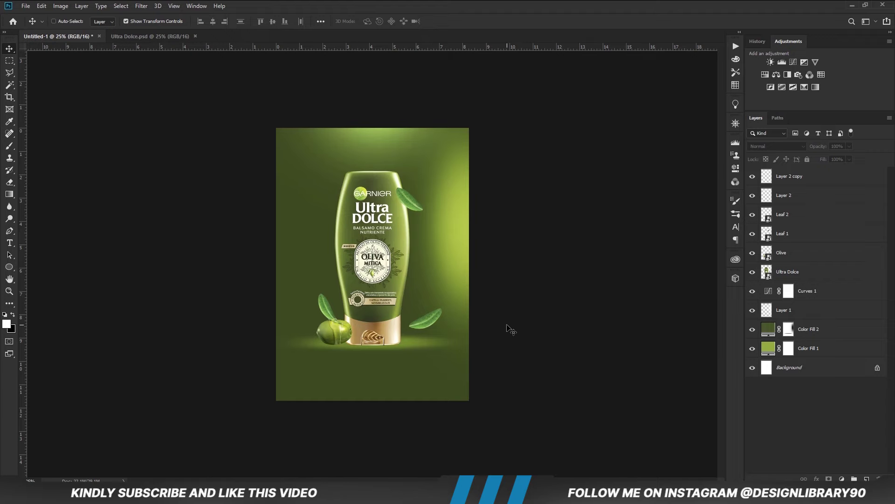
# Add an Exposure adjustment clipped to the Ultra Dolce layer and set its exposure to -3.39
pyautogui.click(400, 300)
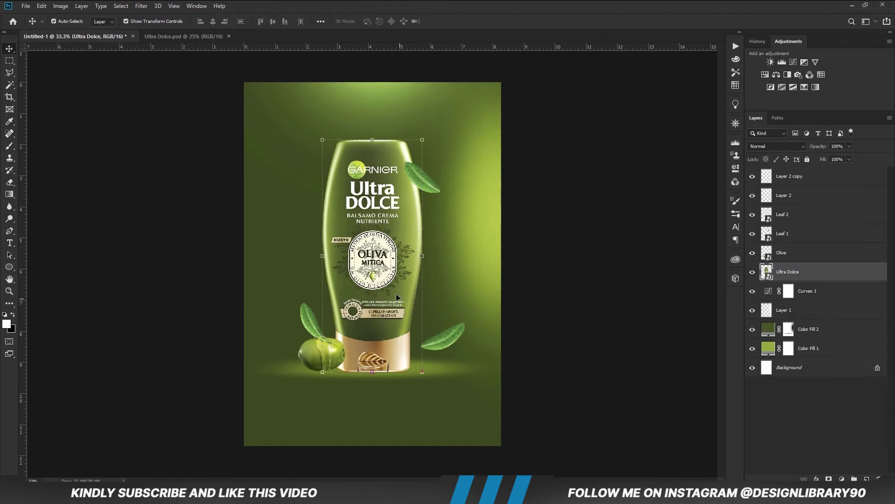
pyautogui.click(841, 479)
pyautogui.click(837, 368)
pyautogui.click(655, 297)
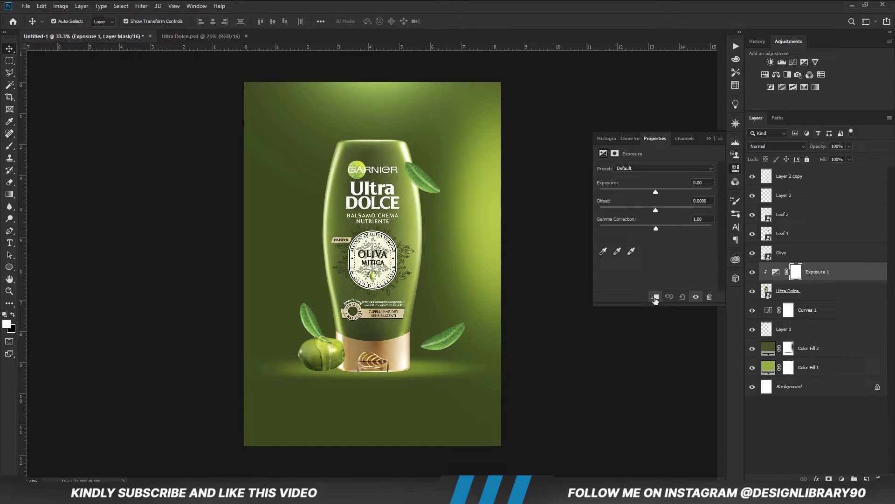
pyautogui.moveTo(656, 192); pyautogui.dragTo(628, 191)
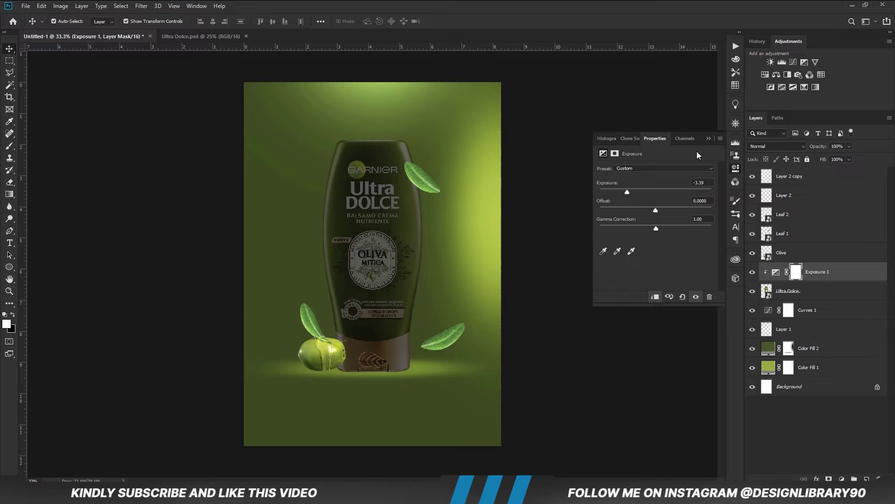
pyautogui.click(708, 138)
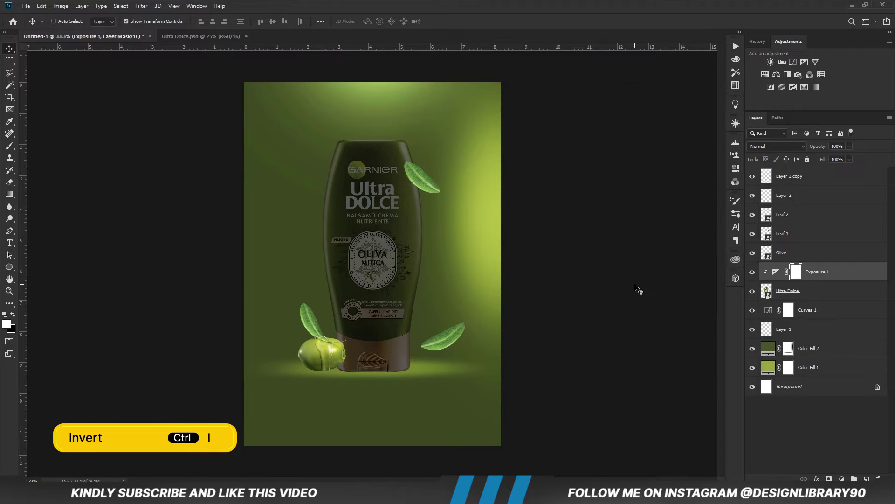
# Invert the Exposure 1 mask and set up a round soft white brush at 15% opacity
pyautogui.hotkey('ctrl', 'i')
pyautogui.press('b')
pyautogui.rightClick(346, 260)
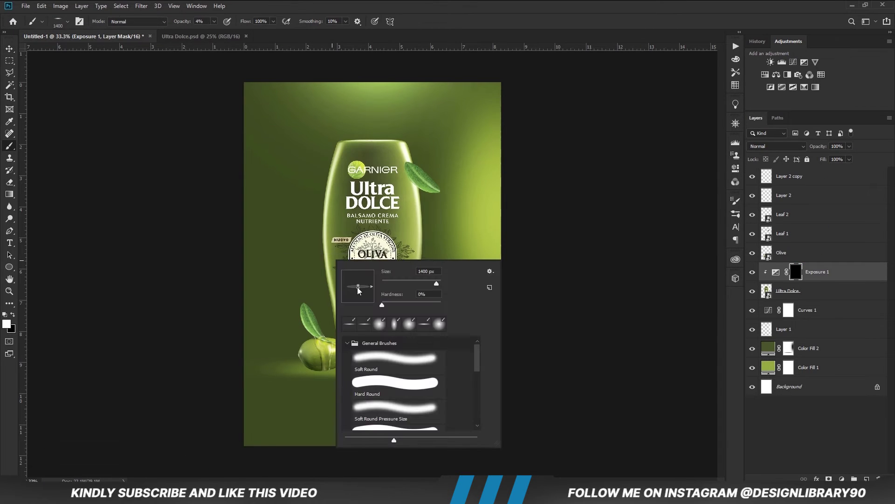
pyautogui.click(357, 9)
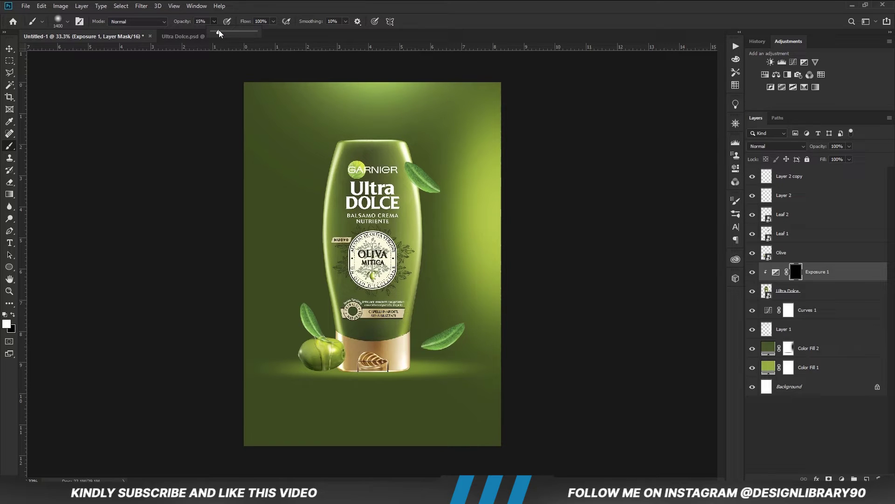
pyautogui.click(317, 2)
# Reduce the brush to 600 px and paint shading down the bottle's left side and base on the Exposure 1 mask
pyautogui.press('[')
pyautogui.press('[')
pyautogui.press('[')
pyautogui.press('[')
pyautogui.press('[')
pyautogui.press('[')
pyautogui.press('[')
pyautogui.press('[')
pyautogui.press('[')
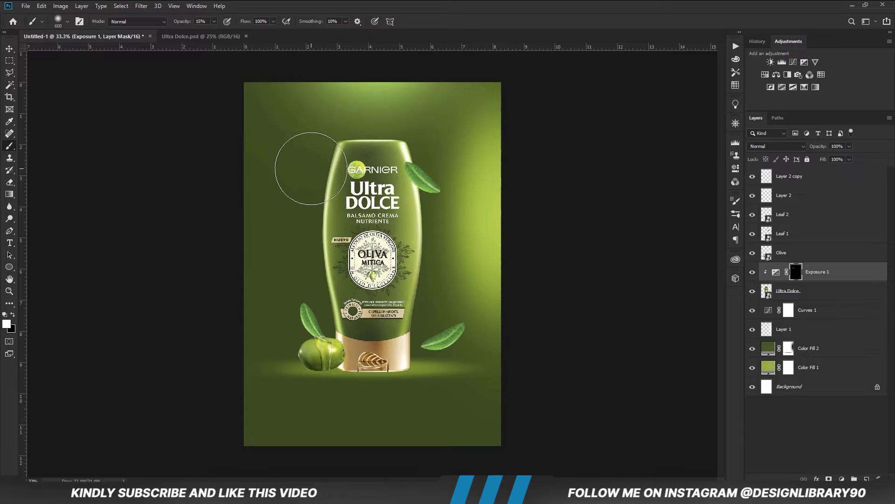
pyautogui.moveTo(309, 171)
pyautogui.mouseDown()
pyautogui.moveTo(312, 359)
pyautogui.moveTo(330, 378)
pyautogui.moveTo(404, 397)
pyautogui.moveTo(380, 406)
pyautogui.mouseUp()
pyautogui.moveTo(311, 164)
pyautogui.mouseDown()
pyautogui.moveTo(291, 311)
pyautogui.moveTo(328, 403)
pyautogui.moveTo(399, 400)
pyautogui.mouseUp()
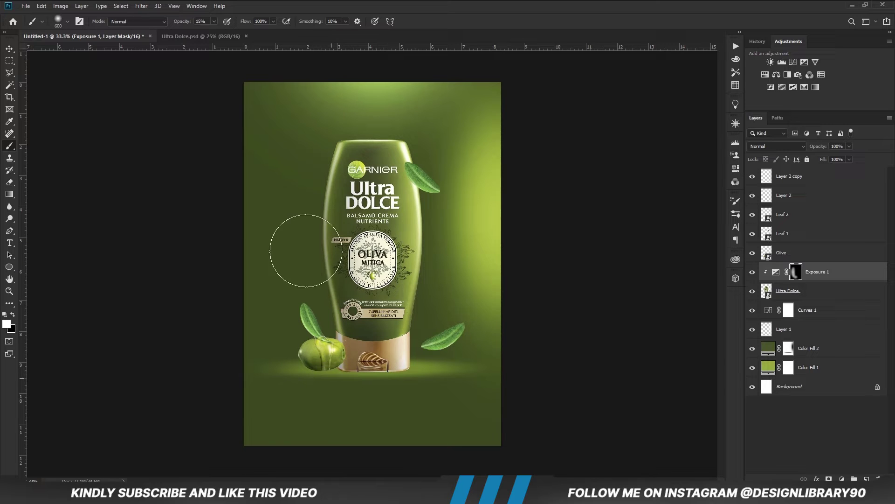
# Add a second Exposure adjustment clipped to the bottle, with exposure set to -3.78
pyautogui.click(843, 479)
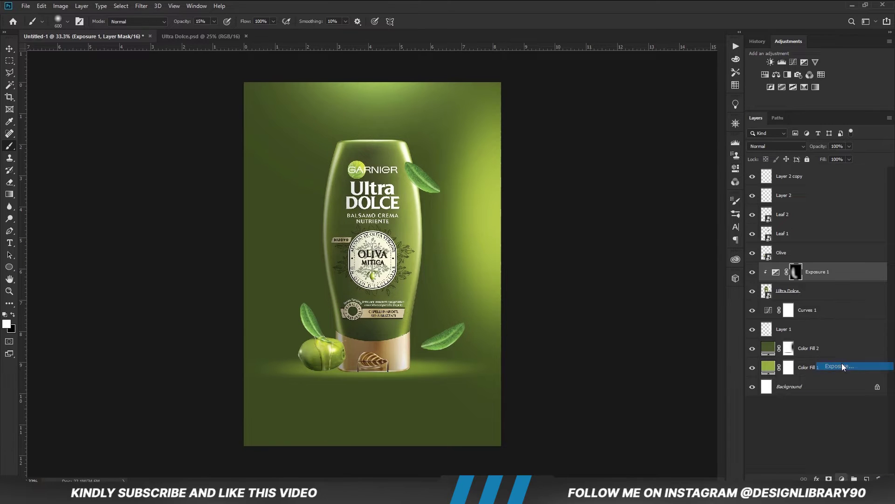
pyautogui.click(844, 369)
pyautogui.moveTo(655, 191); pyautogui.dragTo(624, 191)
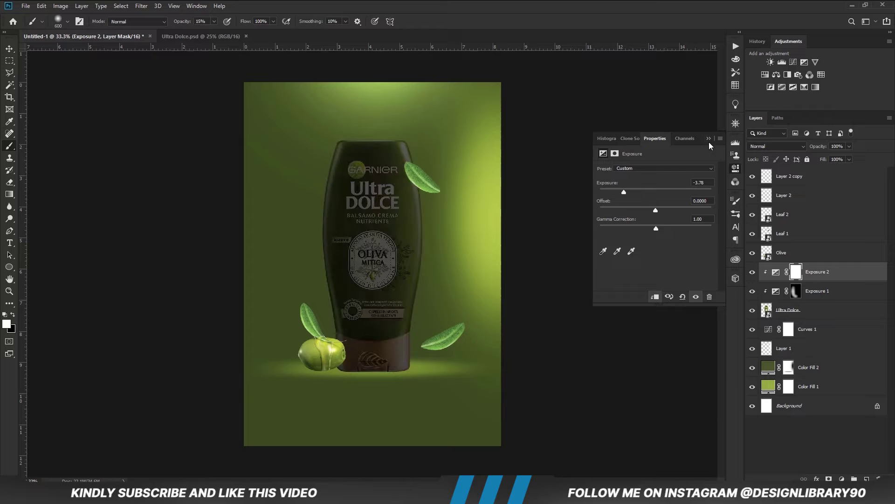
pyautogui.click(709, 139)
# Invert the Exposure 2 mask and paint deeper shading along the bottle's left edge with a 500 px brush at 22% opacity
pyautogui.hotkey('ctrl', 'i')
pyautogui.click(214, 22)
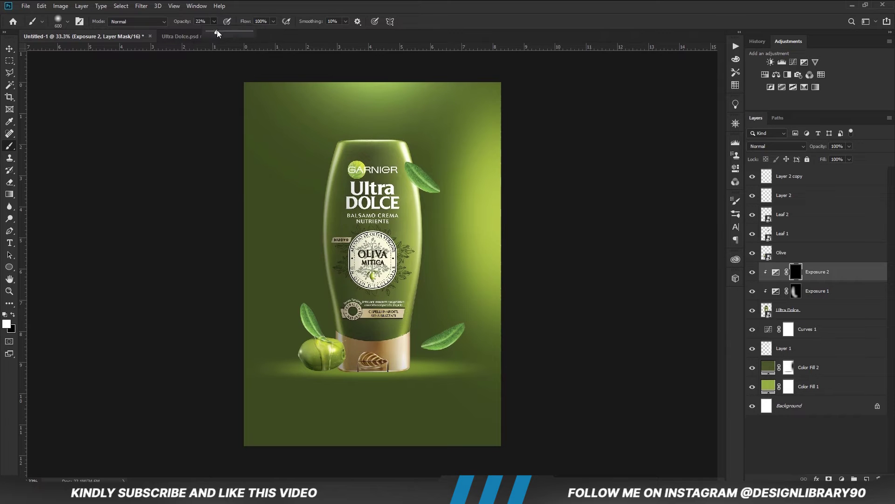
pyautogui.click(297, 4)
pyautogui.press('[')
pyautogui.moveTo(330, 177)
pyautogui.mouseDown()
pyautogui.moveTo(310, 253)
pyautogui.moveTo(329, 370)
pyautogui.moveTo(392, 401)
pyautogui.moveTo(304, 257)
pyautogui.moveTo(303, 169)
pyautogui.mouseUp()
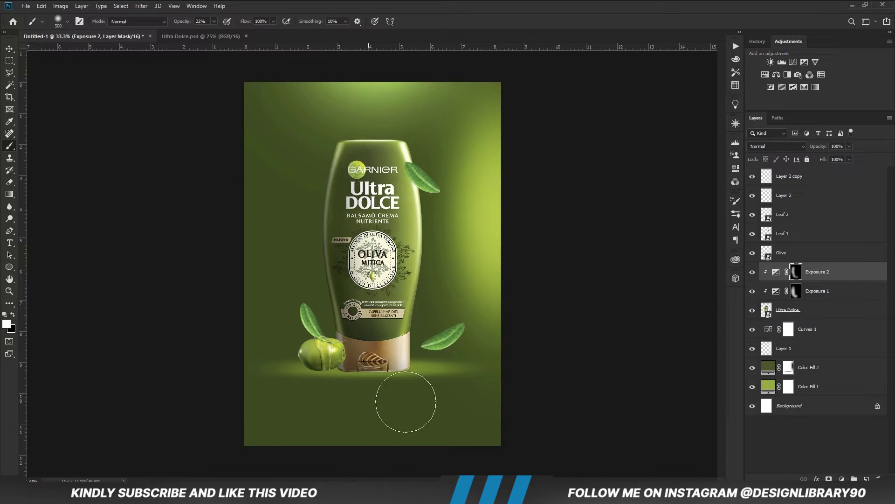
# Lower the Exposure 2 layer's opacity to 53% and compare the bottle with and without it
pyautogui.click(829, 158)
pyautogui.click(752, 273)
pyautogui.click(753, 272)
# Add a third Exposure adjustment clipped to the bottle, with exposure set to -1.17
pyautogui.click(842, 479)
pyautogui.click(840, 368)
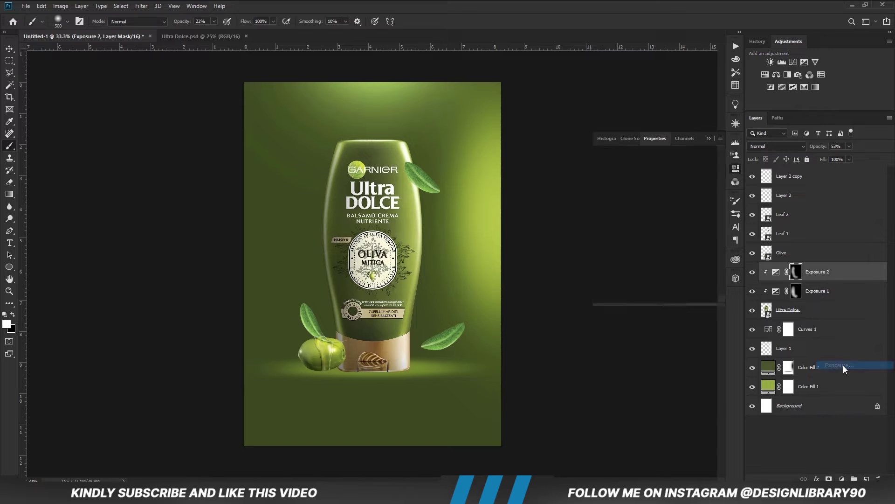
pyautogui.click(655, 297)
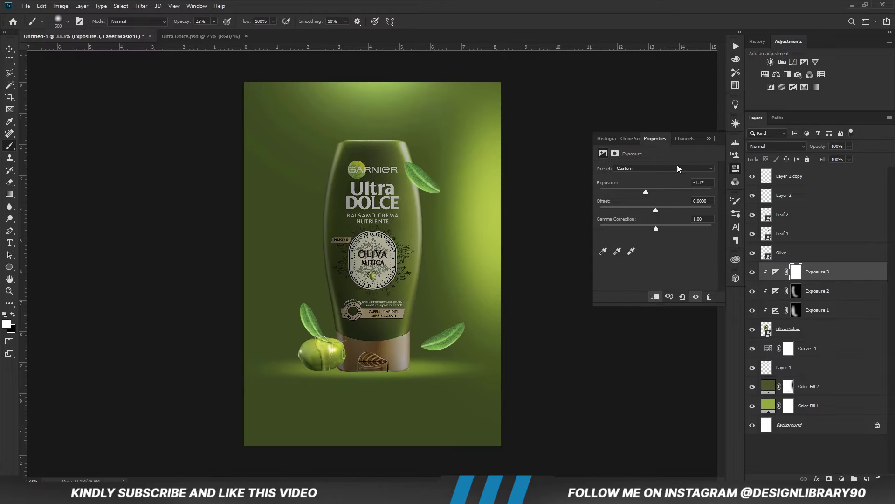
# Invert the Exposure 3 mask and paint soft shading over the bottle's middle with a 700 px brush at 6% opacity
pyautogui.hotkey('ctrl', 'i')
pyautogui.moveTo(215, 23); pyautogui.dragTo(209, 35)
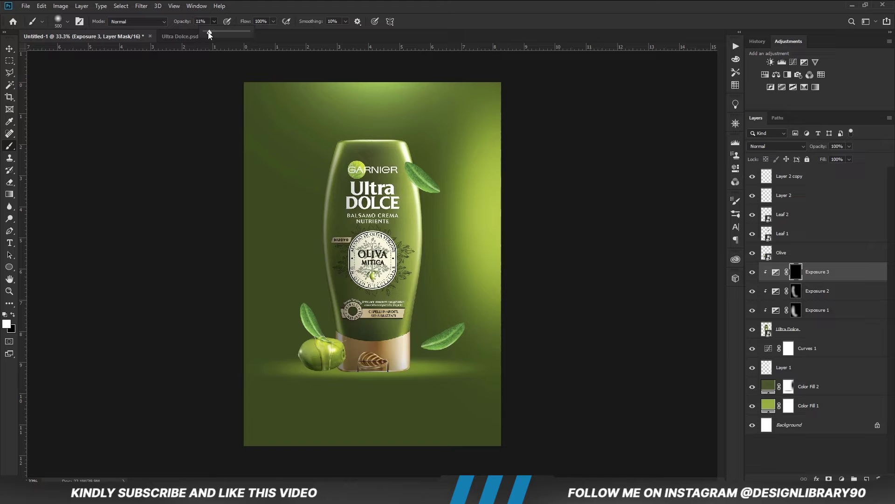
pyautogui.press(']')
pyautogui.press(']')
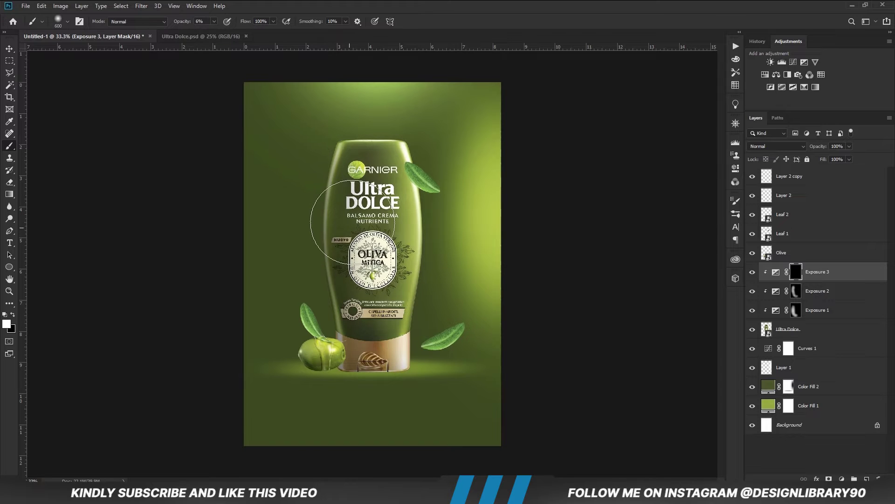
pyautogui.click(370, 222)
pyautogui.moveTo(399, 354)
pyautogui.mouseDown()
pyautogui.moveTo(346, 364)
pyautogui.moveTo(337, 202)
pyautogui.moveTo(353, 195)
pyautogui.moveTo(400, 346)
pyautogui.moveTo(379, 371)
pyautogui.moveTo(410, 369)
pyautogui.moveTo(374, 390)
pyautogui.moveTo(344, 166)
pyautogui.mouseUp()
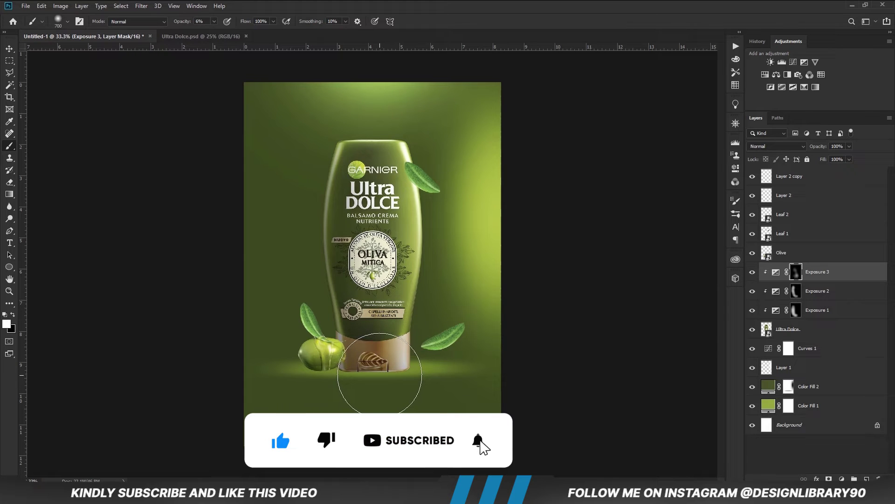
# Add a Curves adjustment clipped to the bottle above Exposure 3, darkening the shadows while holding the highlights
pyautogui.press('v')
pyautogui.hotkey('ctrl', '+')
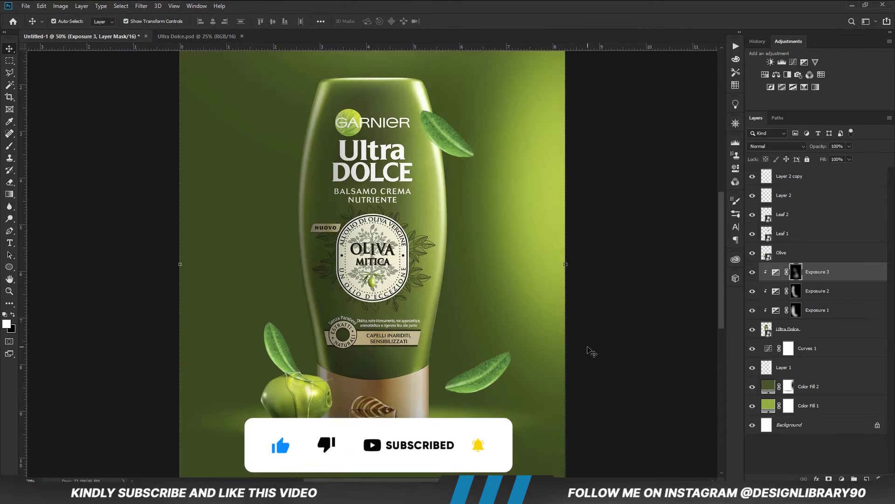
pyautogui.hotkey('ctrl', '-')
pyautogui.hotkey('ctrl', '-')
pyautogui.click(842, 478)
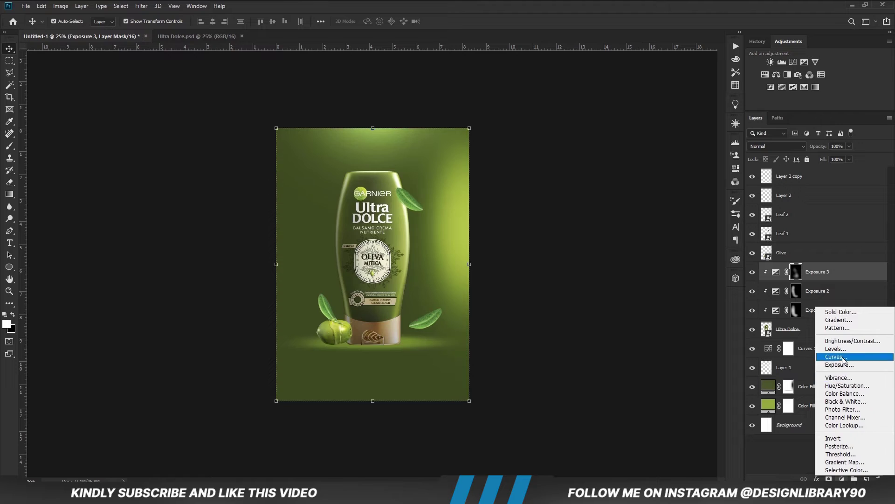
pyautogui.click(836, 357)
pyautogui.moveTo(640, 261); pyautogui.dragTo(640, 267)
pyautogui.click(681, 220)
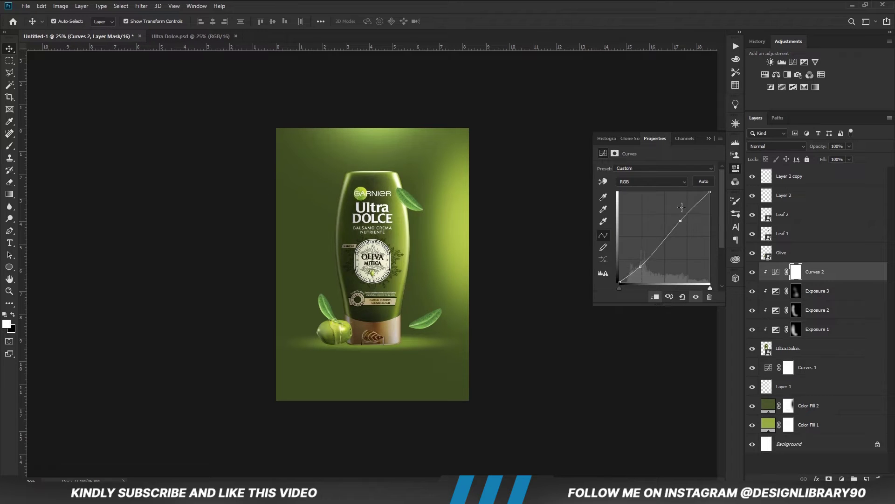
pyautogui.click(708, 138)
pyautogui.click(849, 146)
pyautogui.click(594, 319)
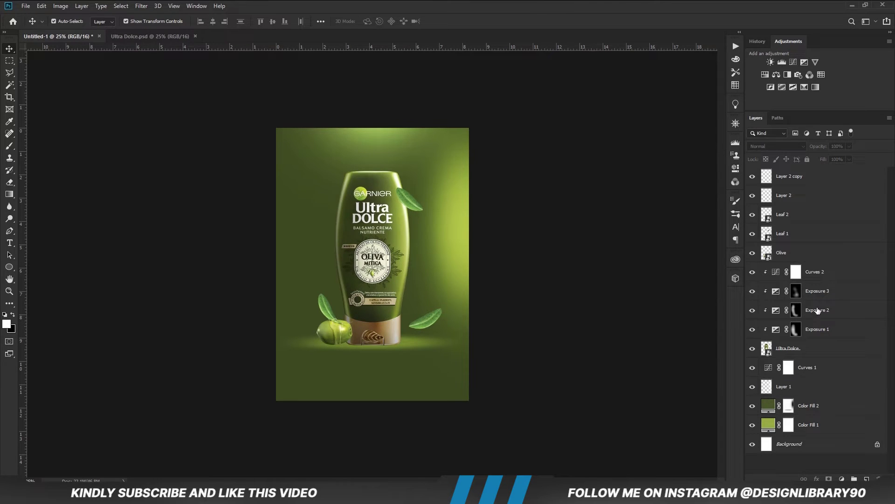
# Add a clipped Exposure adjustment directly above Exposure 2, with exposure set to +1.06
pyautogui.click(818, 310)
pyautogui.click(842, 478)
pyautogui.click(838, 370)
pyautogui.moveTo(656, 192); pyautogui.dragTo(665, 192)
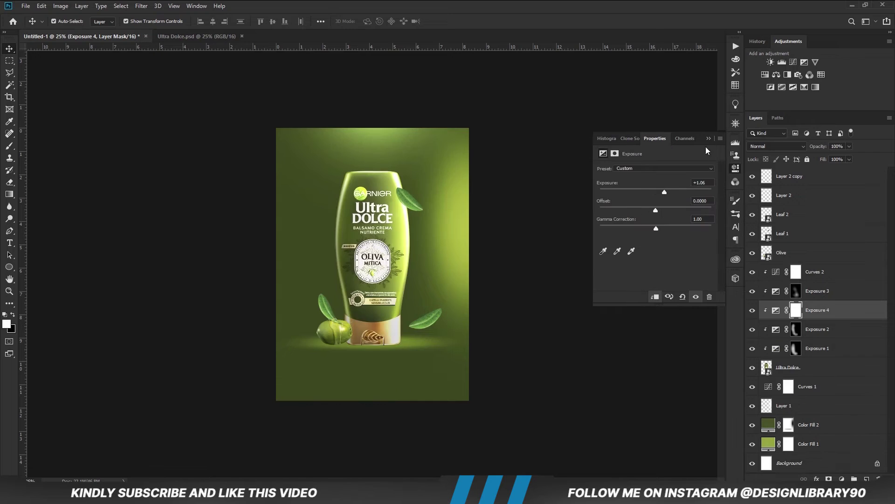
pyautogui.click(708, 138)
# Invert the Exposure 4 mask, paint light along the bottle's right edge with a 400 px brush at 26% opacity, and lower the layer to about 82%
pyautogui.hotkey('ctrl', 'i')
pyautogui.press('b')
pyautogui.click(214, 21)
pyautogui.click(221, 31)
pyautogui.click(309, 3)
pyautogui.moveTo(418, 207); pyautogui.dragTo(423, 263)
pyautogui.moveTo(849, 146); pyautogui.dragTo(843, 160)
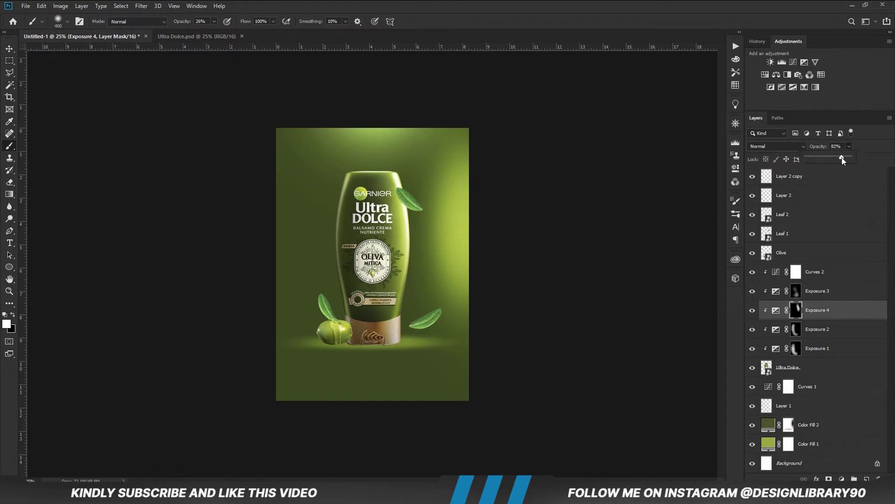
# Add a clipped Exposure adjustment above Exposure 4 with a strongly lowered exposure for the leaf's shadow
pyautogui.press('v')
pyautogui.click(841, 479)
pyautogui.click(840, 367)
pyautogui.moveTo(656, 192); pyautogui.dragTo(618, 192)
pyautogui.click(709, 138)
# Invert the Exposure 5 mask and paint the upper leaf's shadow onto the bottle with a 150 px brush at 63% opacity
pyautogui.hotkey('ctrl', 'i')
pyautogui.press('b')
pyautogui.click(214, 21)
pyautogui.click(229, 32)
pyautogui.moveTo(230, 35); pyautogui.dragTo(230, 35)
pyautogui.press('[')
pyautogui.press('[')
pyautogui.press('[')
pyautogui.press('[')
pyautogui.press('[')
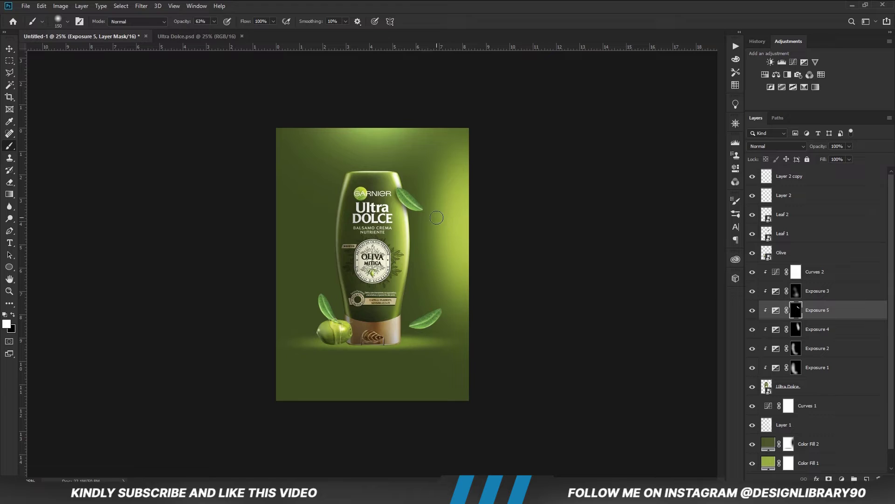
# Refine the upper leaf's shadow on the Exposure 5 mask by alternating black and white brush colours
pyautogui.press('x')
pyautogui.press('x')
pyautogui.click(214, 21)
pyautogui.press('x')
pyautogui.press('v')
pyautogui.click(530, 264)
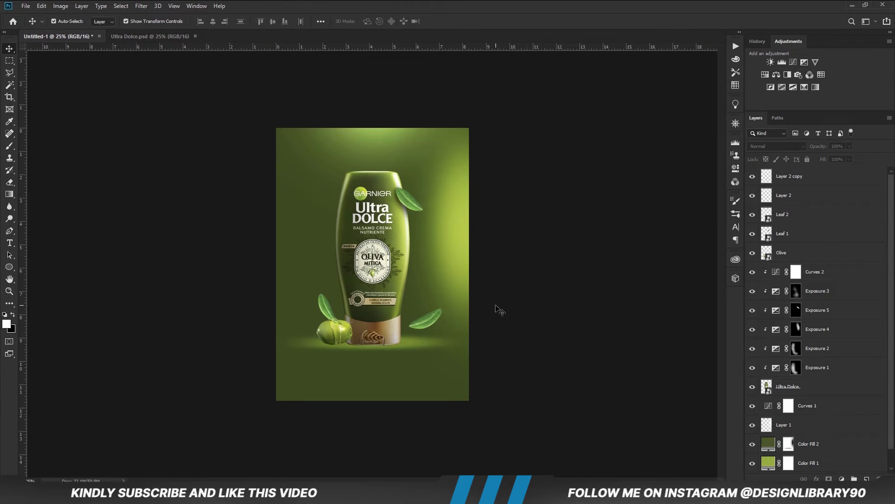
# Add a clipped Exposure adjustment directly above Exposure 2 with a strongly lowered exposure for the olive's shadow
pyautogui.click(832, 350)
pyautogui.click(842, 478)
pyautogui.click(832, 369)
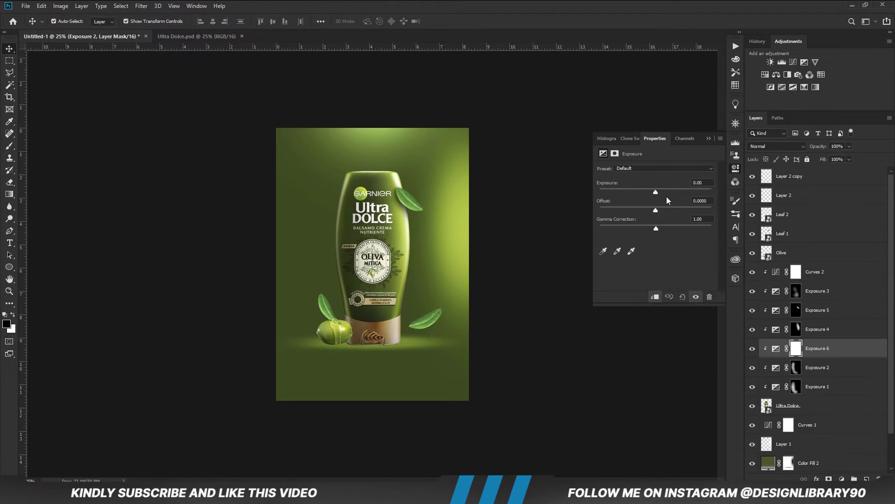
pyautogui.moveTo(656, 191); pyautogui.dragTo(627, 191)
pyautogui.click(712, 138)
# Paint the olive's shadow onto the bottle's base on the inverted Exposure 6 mask at 85% brush opacity, then soften it in black at 17%
pyautogui.hotkey('ctrl', 'i')
pyautogui.press('b')
pyautogui.press('8')
pyautogui.press('5')
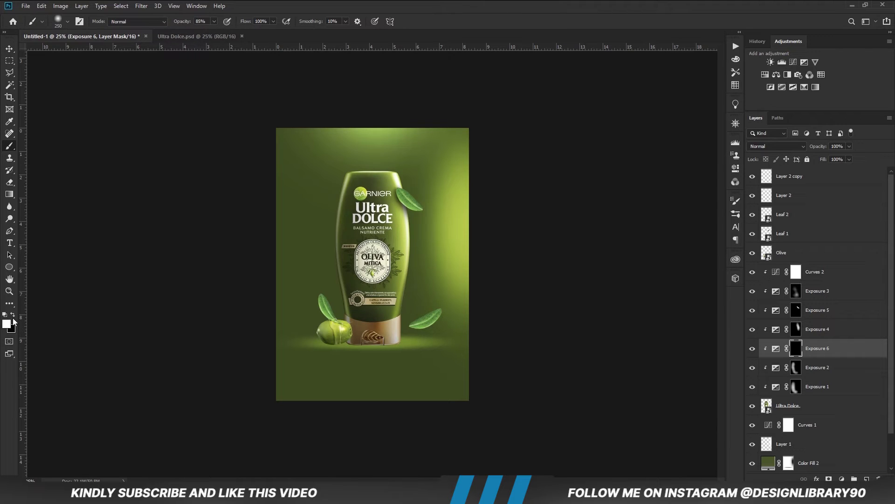
pyautogui.press('1')
pyautogui.press('7')
pyautogui.press(']')
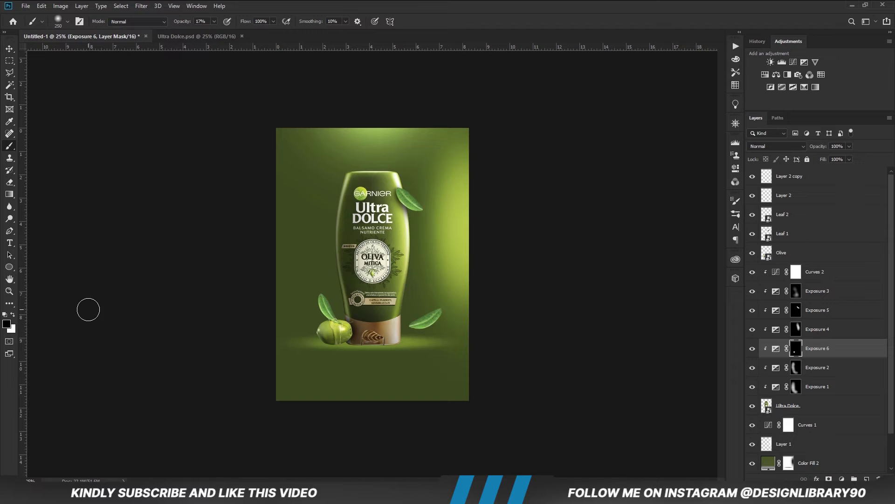
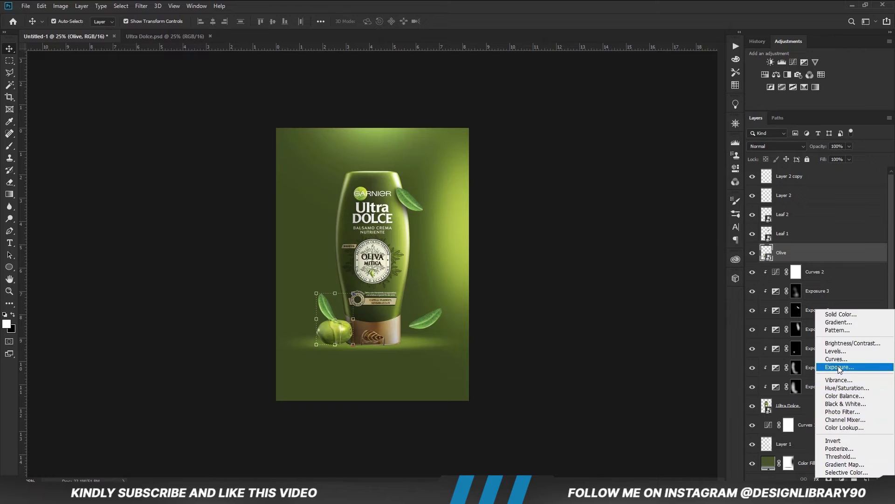
# Add a strongly darkening Exposure adjustment clipped to the olive, and shade its lower part on the inverted mask with a 300 px brush at 10% opacity
pyautogui.moveTo(655, 192); pyautogui.dragTo(625, 192)
pyautogui.click(709, 139)
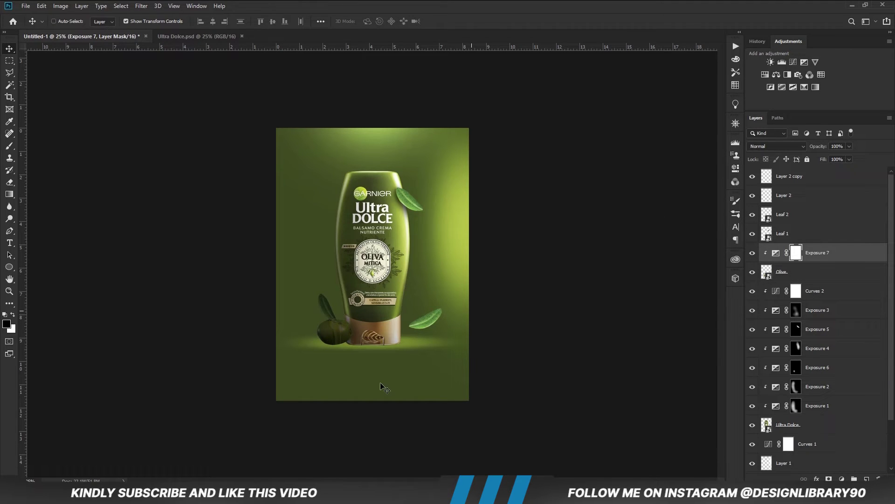
pyautogui.hotkey('ctrl', 'i')
pyautogui.press('b')
pyautogui.moveTo(300, 324)
pyautogui.mouseDown()
pyautogui.moveTo(314, 326)
pyautogui.moveTo(322, 345)
pyautogui.mouseUp()
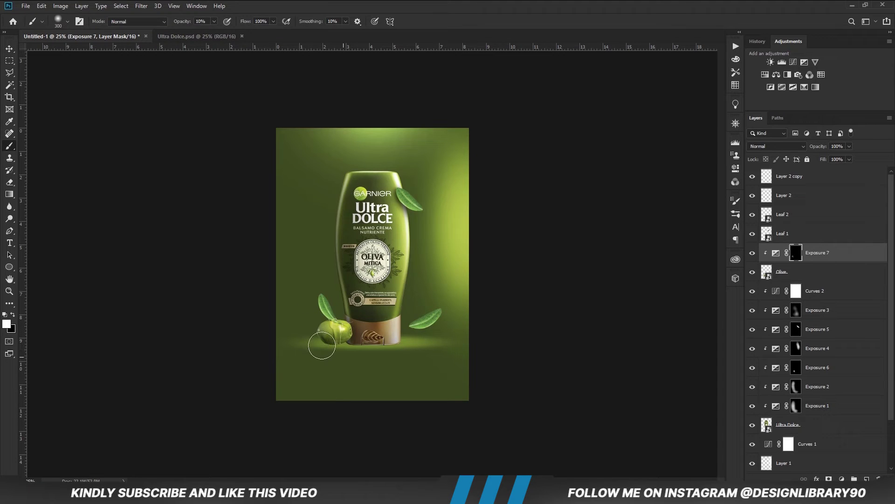
# Deepen the olive's shading with a 150 px brush at 47% opacity, and lower the Exposure 7 layer's opacity to 55%
pyautogui.moveTo(213, 22); pyautogui.dragTo(231, 34)
pyautogui.press('[')
pyautogui.press('[')
pyautogui.press('[')
pyautogui.press('[')
pyautogui.click(751, 253)
pyautogui.click(752, 254)
pyautogui.moveTo(848, 154); pyautogui.dragTo(831, 156)
# Add a second Exposure adjustment clipped to the olive and paint deeper shading along its underside on the inverted mask
pyautogui.click(841, 479)
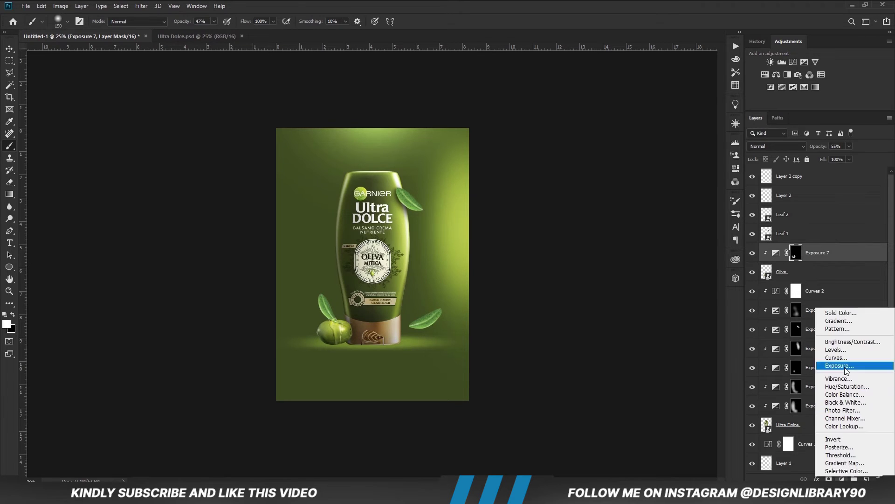
pyautogui.click(809, 366)
pyautogui.hotkey('ctrl', 'i')
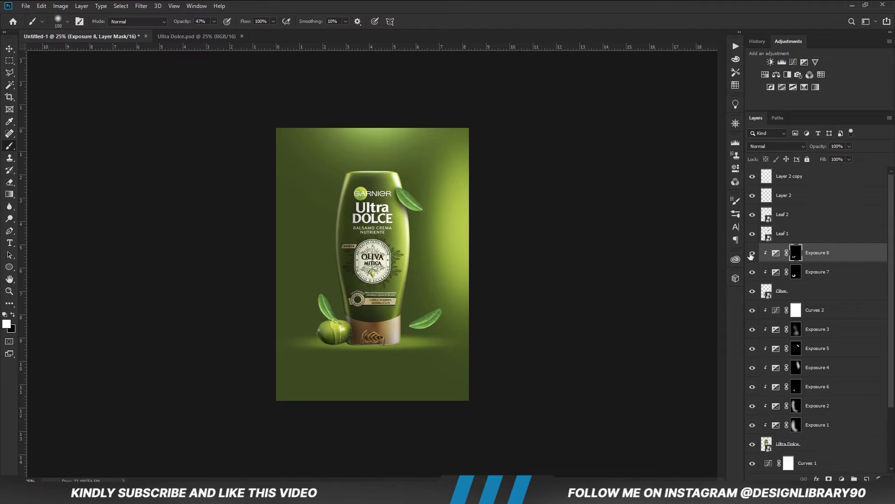
# Add a clipped Exposure adjustment directly above Exposure 5 and invert its mask
pyautogui.press('v')
pyautogui.click(821, 349)
pyautogui.click(842, 479)
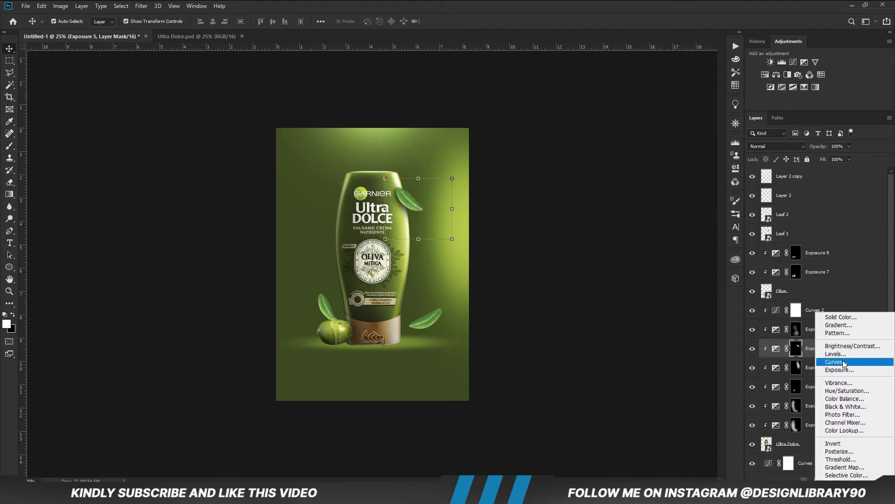
pyautogui.click(840, 369)
pyautogui.hotkey('ctrl', 'i')
# Paint the Exposure 9 effect over the bottle's top on the mask with an enlarged, low-opacity brush
pyautogui.press('b')
pyautogui.moveTo(214, 22); pyautogui.dragTo(220, 34)
pyautogui.press(']')
pyautogui.press(']')
pyautogui.press(']')
pyautogui.press(']')
pyautogui.press(']')
pyautogui.press(']')
pyautogui.moveTo(381, 159)
pyautogui.mouseDown()
pyautogui.moveTo(344, 155)
pyautogui.moveTo(373, 156)
pyautogui.mouseUp()
# Trim the Exposure 9 mask with a smaller black brush and compare the bottle with and without the layer
pyautogui.press('x')
pyautogui.press('[')
pyautogui.press('[')
pyautogui.press('[')
pyautogui.click(750, 348)
pyautogui.click(750, 348)
pyautogui.press('x')
pyautogui.press('v')
pyautogui.click(531, 288)
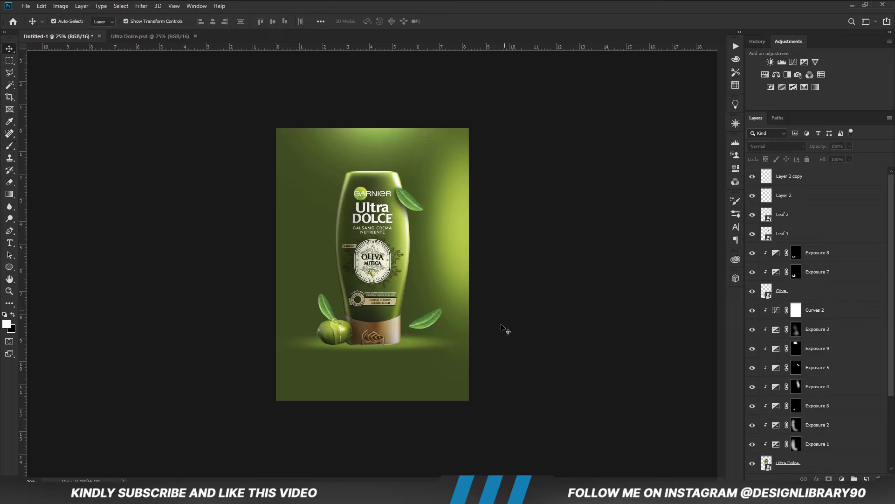
# Add a Curves adjustment clipped to the leaf beside the bottle's base, pulling the shadows and midtones slightly darker
pyautogui.click(428, 325)
pyautogui.click(842, 478)
pyautogui.click(841, 360)
pyautogui.click(655, 296)
pyautogui.moveTo(641, 261); pyautogui.dragTo(639, 268)
pyautogui.moveTo(674, 236); pyautogui.dragTo(673, 233)
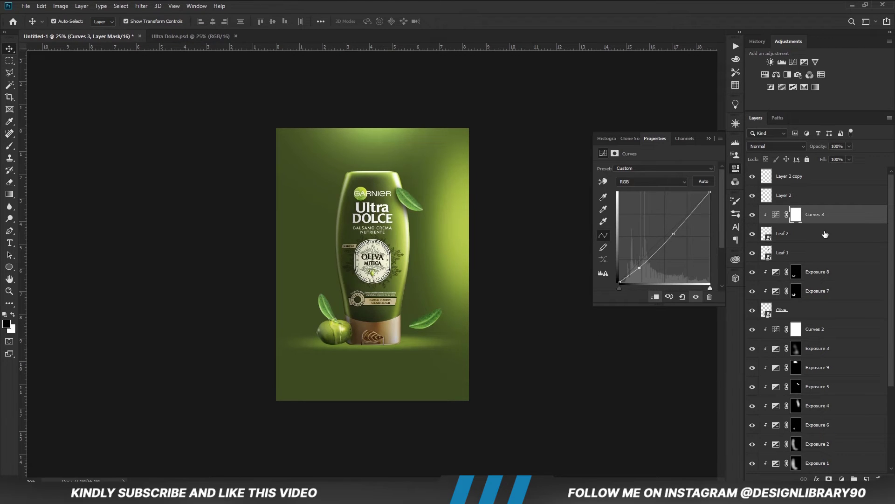
pyautogui.click(736, 168)
pyautogui.click(793, 233)
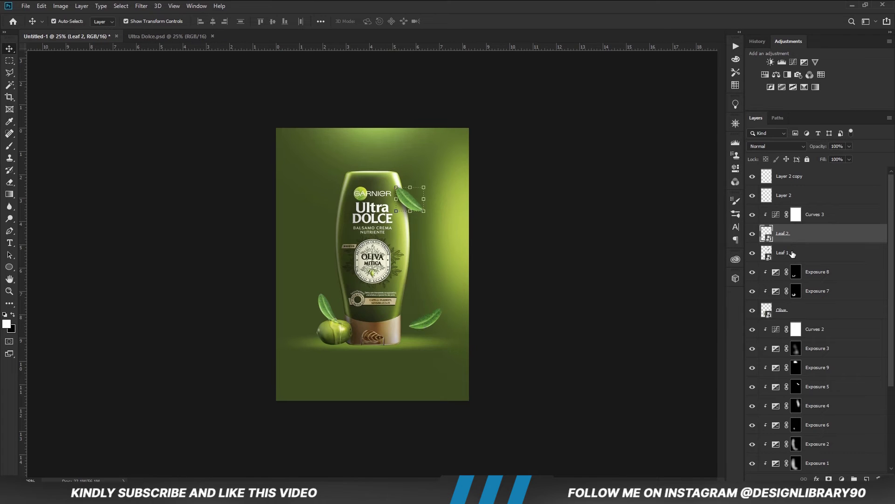
pyautogui.click(793, 252)
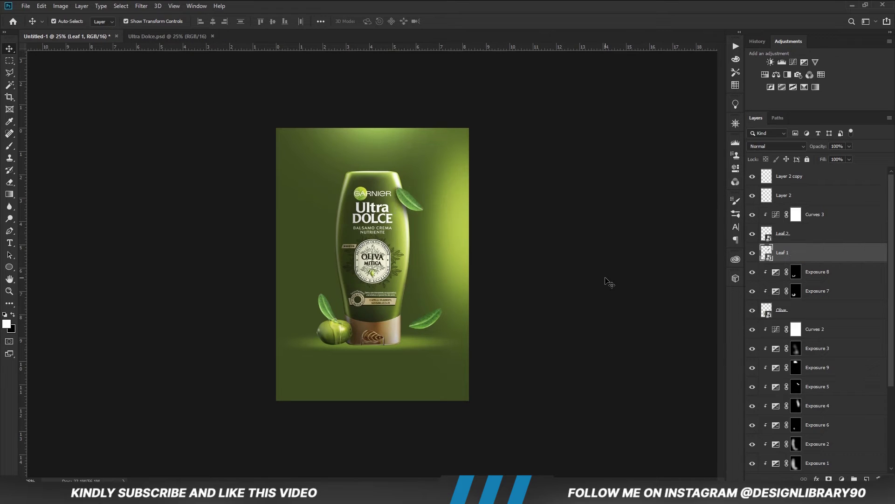
pyautogui.click(606, 278)
# Add a Solid Color fill layer above Curves 3, using the light green colour code copied from the other window
pyautogui.click(816, 218)
pyautogui.click(842, 478)
pyautogui.click(833, 312)
pyautogui.hotkey('alt', 'Tab')
pyautogui.doubleClick(539, 167)
pyautogui.hotkey('ctrl', 'c')
pyautogui.hotkey('alt', 'Tab')
pyautogui.hotkey('ctrl', 'v')
pyautogui.click(689, 137)
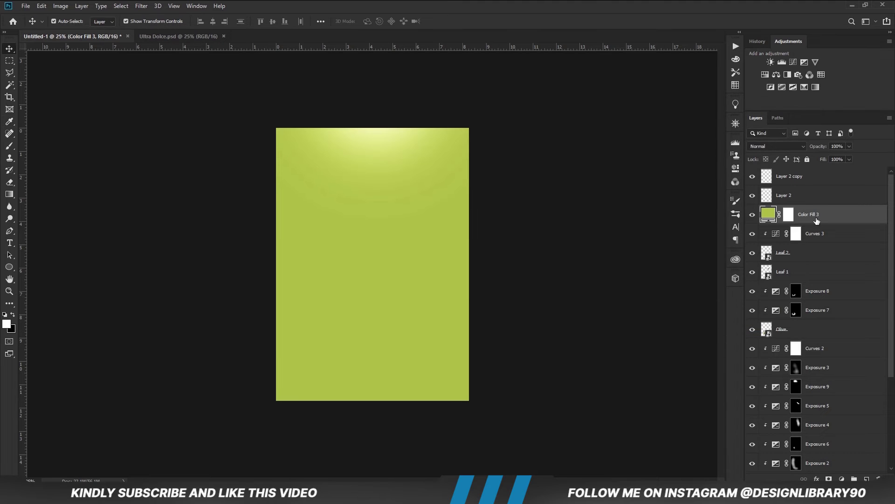
# Clip Color Fill 3 to the leaf beside the bottle's base and raise the underlying layer's black point in Blend If
pyautogui.keyDown('alt'); pyautogui.click(816, 222); pyautogui.keyUp('alt')
pyautogui.doubleClick(845, 225)
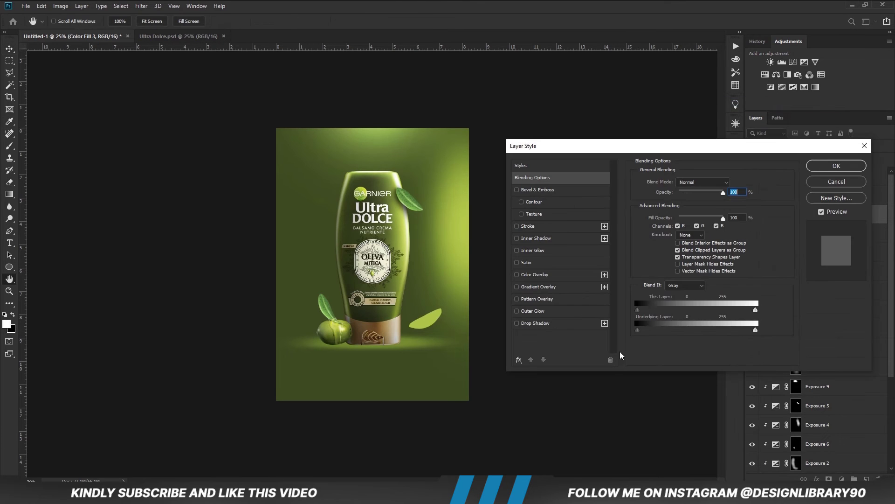
pyautogui.moveTo(505, 325); pyautogui.dragTo(528, 325)
pyautogui.click(654, 163)
# Invert the Color Fill 3 mask and paint light green onto the upper edge of the leaf beside the bottle's base
pyautogui.click(794, 218)
pyautogui.hotkey('ctrl', 'i')
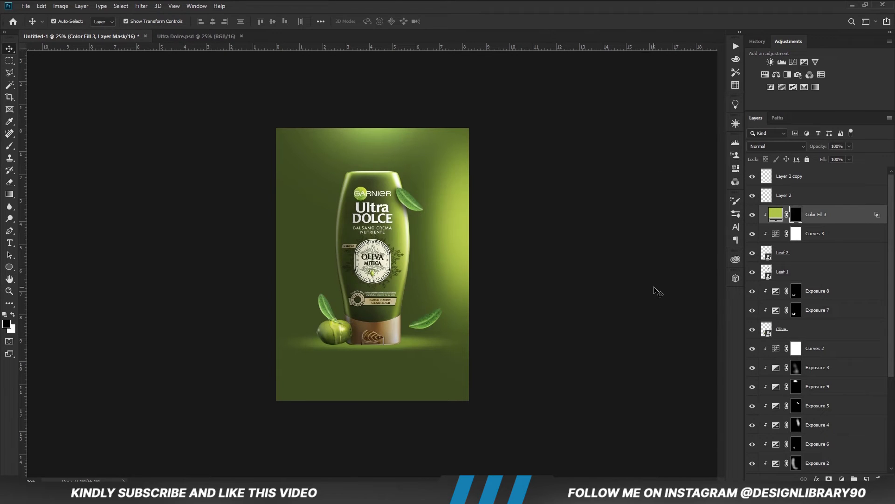
pyautogui.press('b')
pyautogui.press('x')
pyautogui.moveTo(433, 306); pyautogui.dragTo(411, 318)
# Add an Exposure adjustment above Color Fill 3, clipped to the lower leaf, with a moderately lowered exposure
pyautogui.click(842, 478)
pyautogui.click(835, 363)
pyautogui.moveTo(656, 190); pyautogui.dragTo(645, 192)
pyautogui.click(708, 138)
# Shade the lower leaf's underside on the inverted Exposure 10 mask with a 200 px brush at 53% opacity, and lower the layer's opacity to 83%
pyautogui.hotkey('ctrl', 'i')
pyautogui.moveTo(429, 325)
pyautogui.mouseDown()
pyautogui.moveTo(406, 343)
pyautogui.moveTo(420, 336)
pyautogui.mouseUp()
pyautogui.click(752, 215)
pyautogui.click(753, 214)
# Add another Exposure adjustment clipped to the lower leaf above Exposure 10 and invert its mask
pyautogui.click(842, 478)
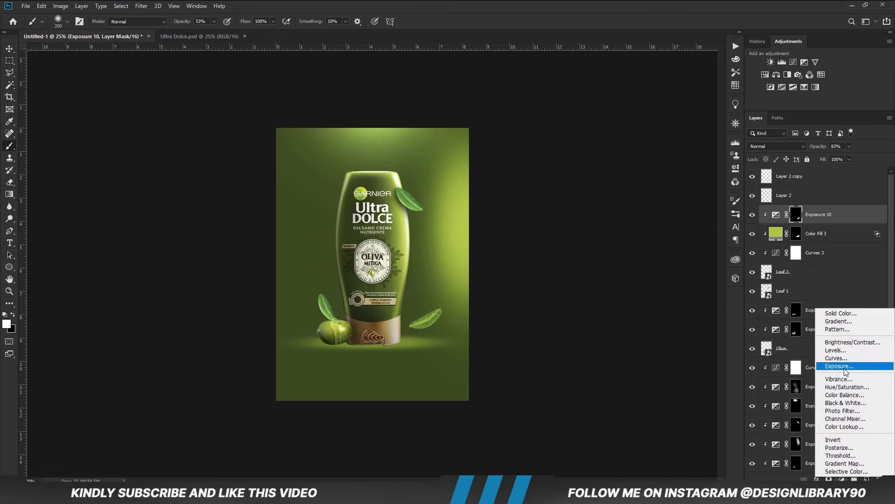
pyautogui.click(835, 363)
pyautogui.hotkey('ctrl', 'i')
# Paint on the Exposure 11 mask over the lower leaf with a small hard round brush at 100% opacity
pyautogui.rightClick(416, 297)
pyautogui.click(521, 330)
pyautogui.click(214, 21)
pyautogui.moveTo(215, 32); pyautogui.dragTo(239, 32)
pyautogui.press('[')
pyautogui.press('[')
pyautogui.press('[')
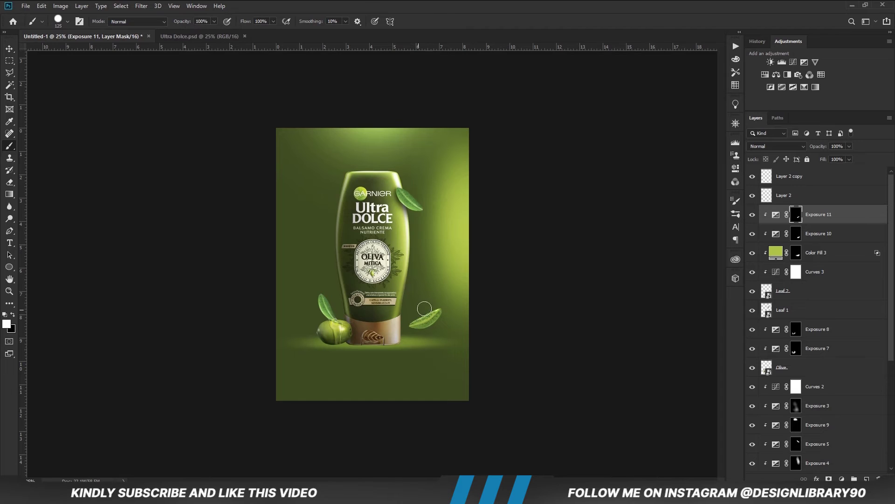
# Paint black on the Exposure 11 mask along the lower leaf's lower edge with a soft round brush
pyautogui.press('x')
pyautogui.rightClick(438, 322)
pyautogui.click(446, 330)
pyautogui.press('Return')
pyautogui.moveTo(417, 328); pyautogui.dragTo(436, 316)
pyautogui.press('v')
pyautogui.click(539, 248)
pyautogui.scroll(-1, 797, 313)
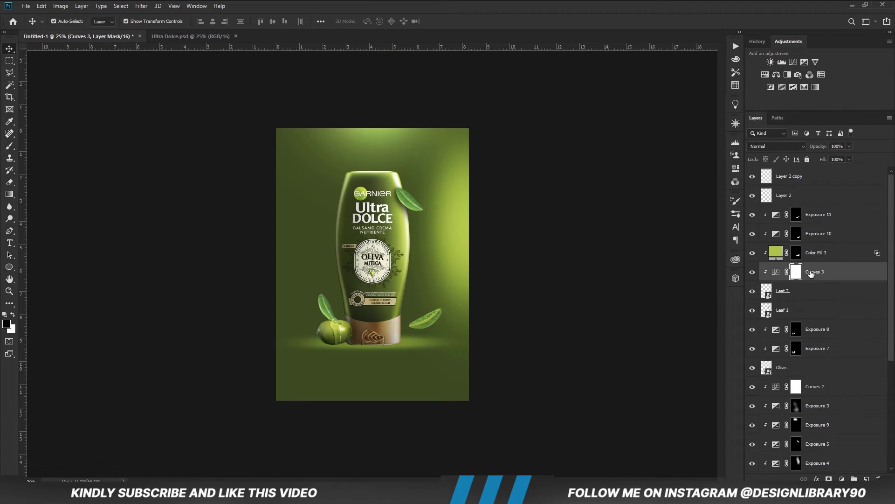
pyautogui.click(819, 233)
pyautogui.moveTo(819, 235); pyautogui.dragTo(813, 285)
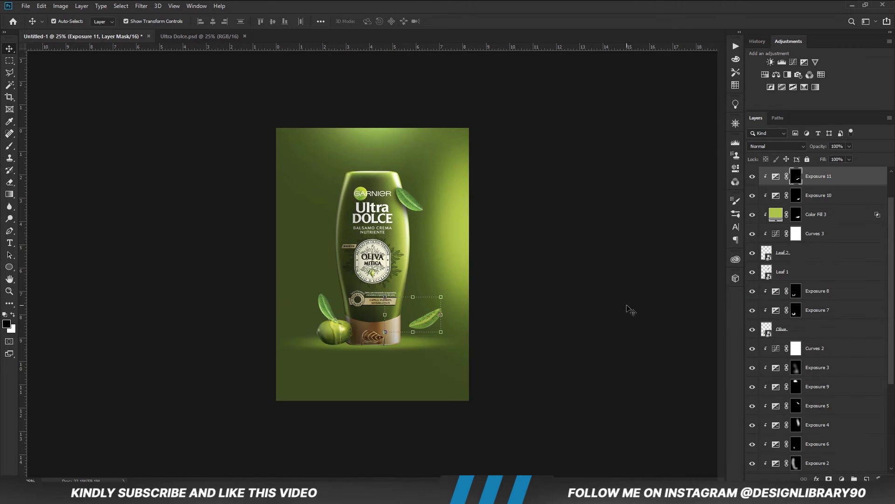
pyautogui.click(606, 319)
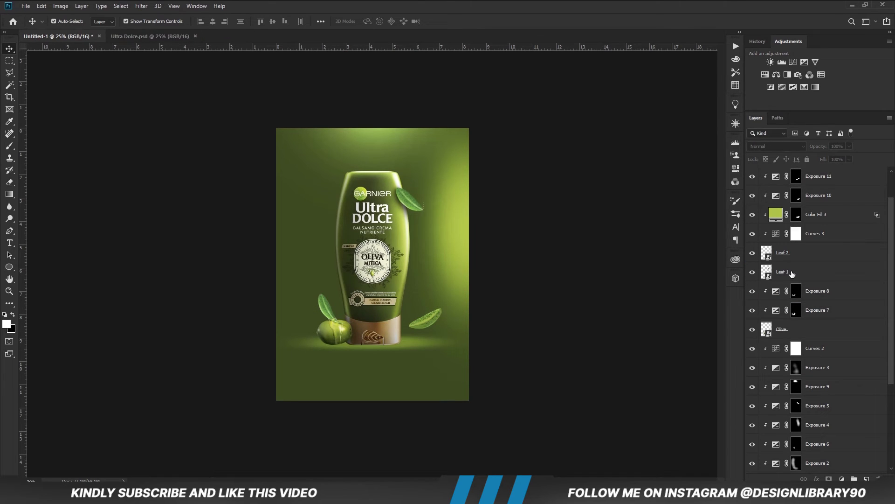
pyautogui.click(792, 274)
pyautogui.click(842, 478)
pyautogui.click(837, 364)
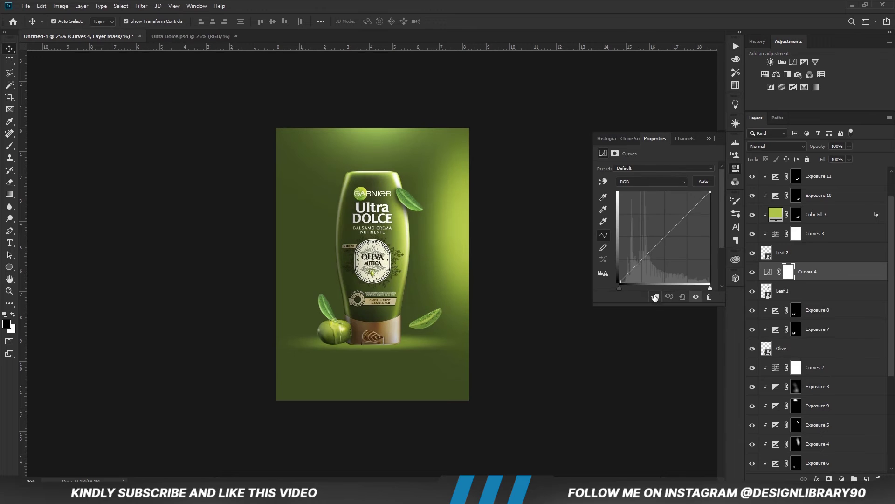
pyautogui.click(708, 139)
pyautogui.hotkey('ctrl', 'z')
pyautogui.click(614, 290)
# Add a Curves adjustment clipped to the upper leaf, Leaf 1
pyautogui.click(785, 275)
pyautogui.click(842, 478)
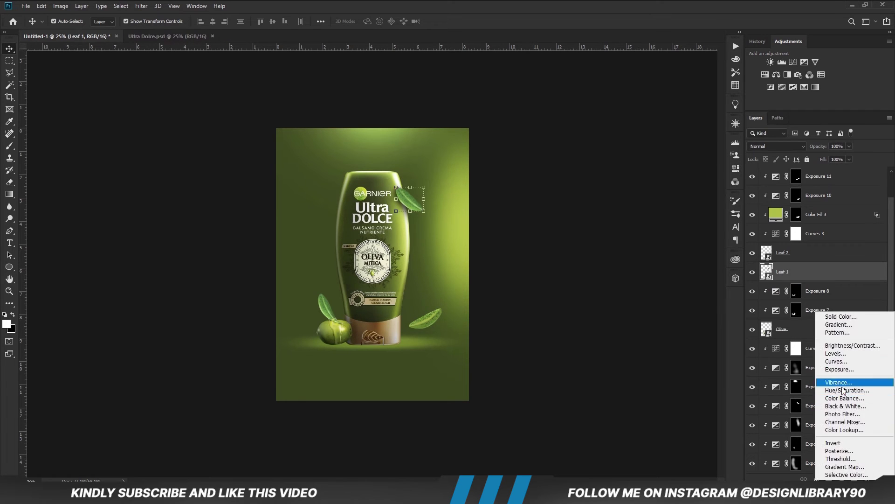
pyautogui.click(837, 361)
pyautogui.click(700, 150)
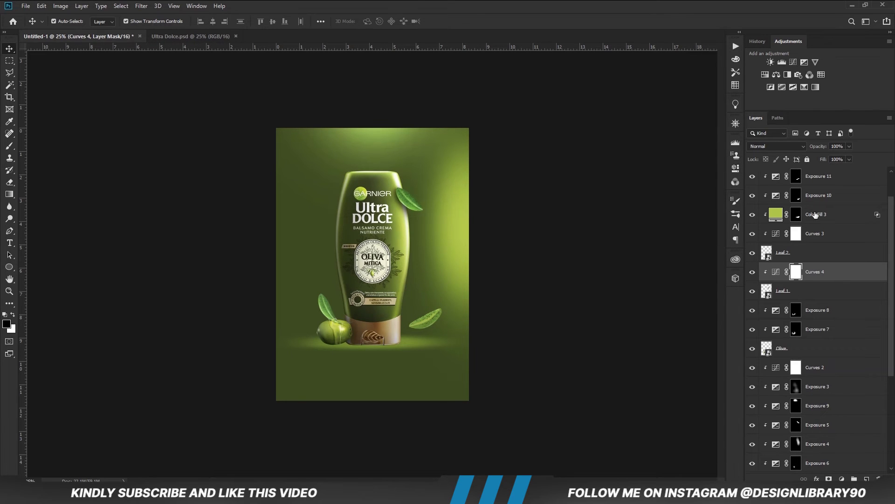
# Duplicate Color Fill 3, remove the copy's mask, and place it clipped to the upper leaf above Curves 4
pyautogui.click(815, 214)
pyautogui.scroll(2, 826, 218)
pyautogui.hotkey('ctrl', 'j')
pyautogui.moveTo(820, 254); pyautogui.dragTo(823, 217)
pyautogui.click(814, 249)
pyautogui.rightClick(817, 239)
pyautogui.keyDown('shift'); pyautogui.click(827, 254); pyautogui.keyUp('shift')
pyautogui.rightClick(829, 256)
pyautogui.click(736, 270)
pyautogui.moveTo(803, 216); pyautogui.dragTo(807, 320)
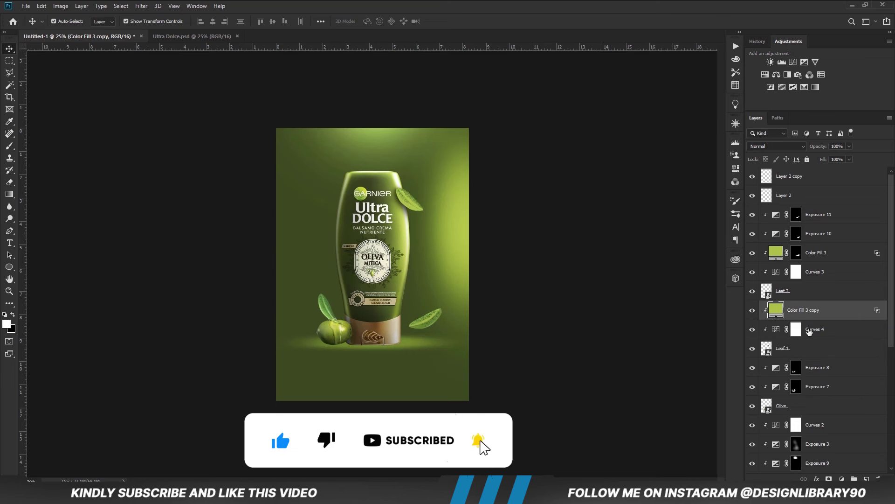
# Add an inverted mask to Color Fill 3 copy, paint light onto the upper leaf at 125 px, and lower the opacity to 65%
pyautogui.click(828, 479)
pyautogui.hotkey('ctrl', 'i')
pyautogui.press('b')
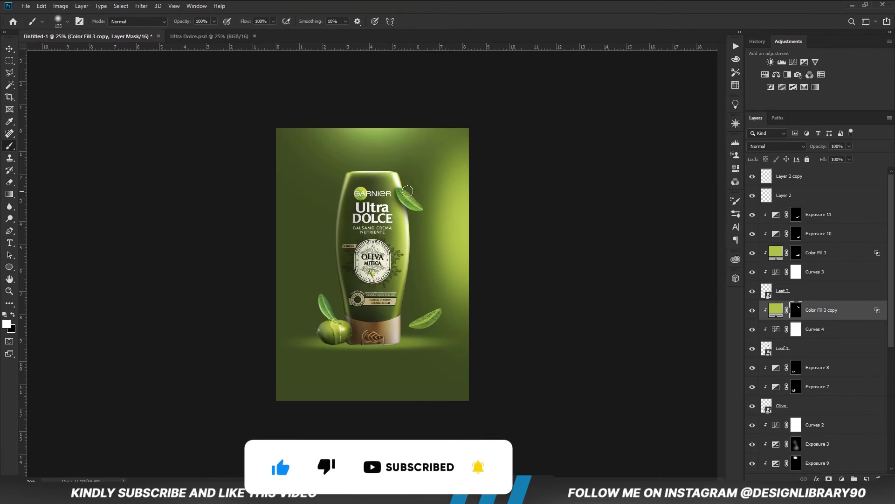
pyautogui.click(420, 210)
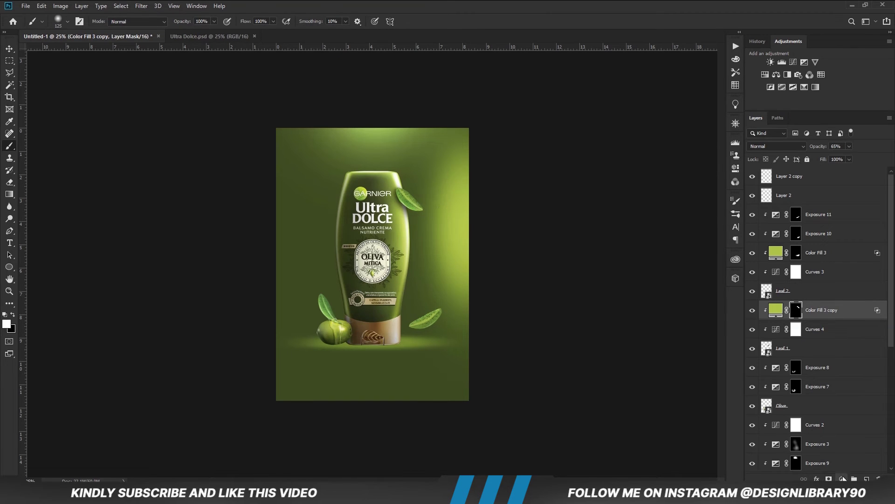
# Add an Exposure adjustment clipped to the upper leaf above Color Fill 3 copy, raise its exposure moderately, and invert its mask
pyautogui.click(842, 478)
pyautogui.click(831, 367)
pyautogui.click(650, 294)
pyautogui.moveTo(657, 191); pyautogui.dragTo(671, 191)
pyautogui.click(712, 135)
pyautogui.hotkey('ctrl', 'i')
# Brush a highlight onto the upper leaf's edge on the Exposure 12 mask, refine it with the swapped colour, and compare the layer's effect
pyautogui.rightClick(410, 213)
pyautogui.moveTo(457, 260); pyautogui.dragTo(517, 260)
pyautogui.press('Return')
pyautogui.moveTo(409, 187)
pyautogui.mouseDown()
pyautogui.moveTo(428, 207)
pyautogui.moveTo(407, 183)
pyautogui.mouseUp()
pyautogui.press('x')
pyautogui.rightClick(332, 192)
pyautogui.doubleClick(395, 233)
pyautogui.moveTo(419, 216); pyautogui.dragTo(396, 196)
pyautogui.click(752, 311)
pyautogui.click(751, 311)
# Add another Exposure adjustment clipped to the upper leaf above Exposure 12, lower its exposure moderately, and invert its mask
pyautogui.click(841, 478)
pyautogui.click(830, 367)
pyautogui.click(655, 297)
pyautogui.moveTo(656, 192); pyautogui.dragTo(640, 192)
pyautogui.click(708, 138)
pyautogui.hotkey('ctrl', 'i')
# Paint shading on the Exposure 13 mask along the side of the upper leaf that meets the bottle
pyautogui.press('x')
pyautogui.rightClick(367, 210)
pyautogui.click(293, 6)
pyautogui.moveTo(395, 194); pyautogui.dragTo(404, 208)
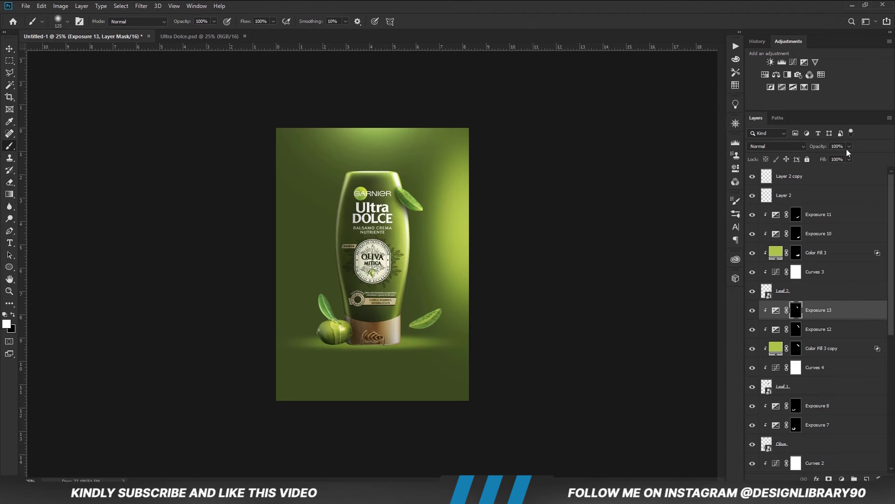
pyautogui.press('v')
pyautogui.click(541, 264)
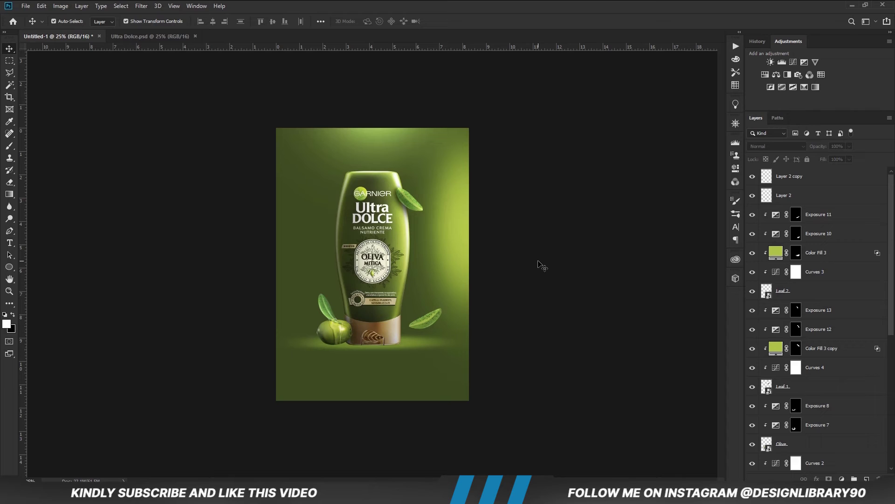
# Create a new layer directly above Curves 1, beneath the bottle, and set up the Brush with black as the foreground colour
pyautogui.scroll(-10, 816, 390)
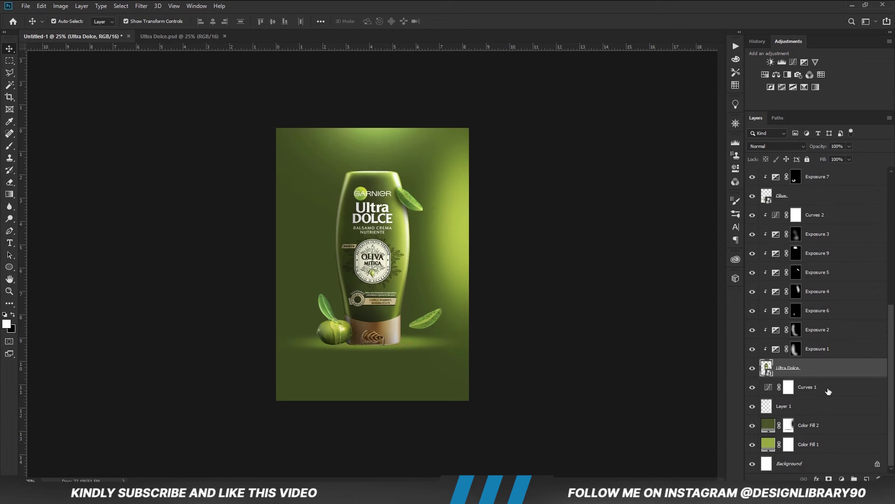
pyautogui.click(828, 391)
pyautogui.click(867, 478)
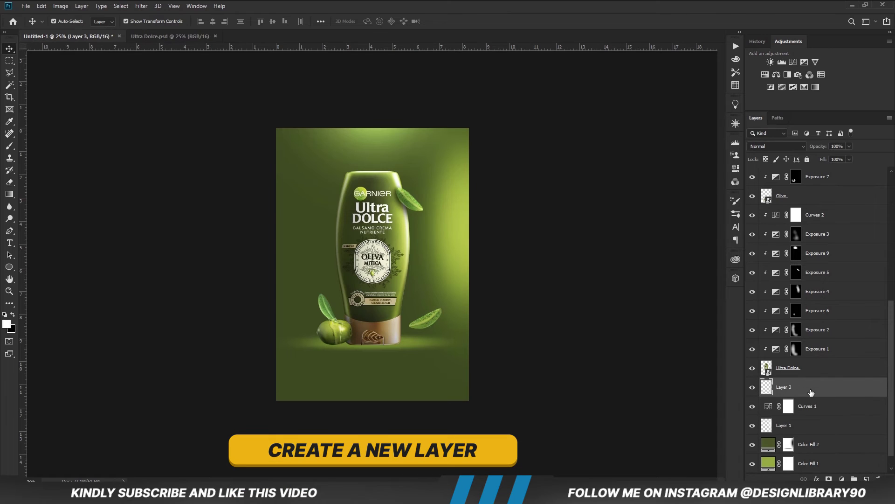
pyautogui.click(9, 146)
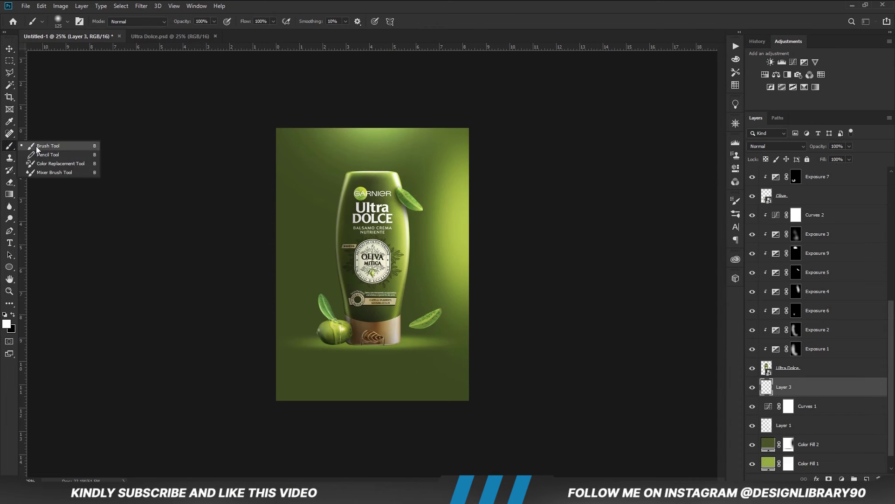
pyautogui.click(13, 314)
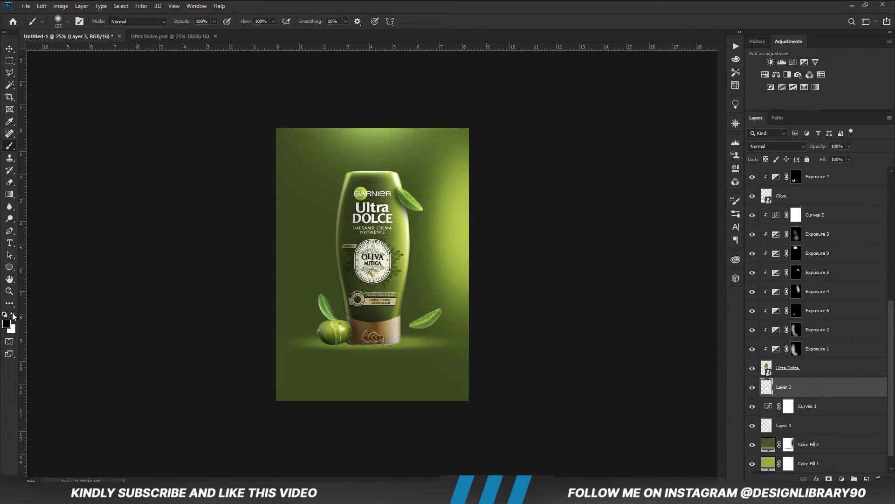
# Flatten the soft brush tip into a thin horizontal ellipse with 9% roundness and enlarge it to 1000 px
pyautogui.rightClick(373, 344)
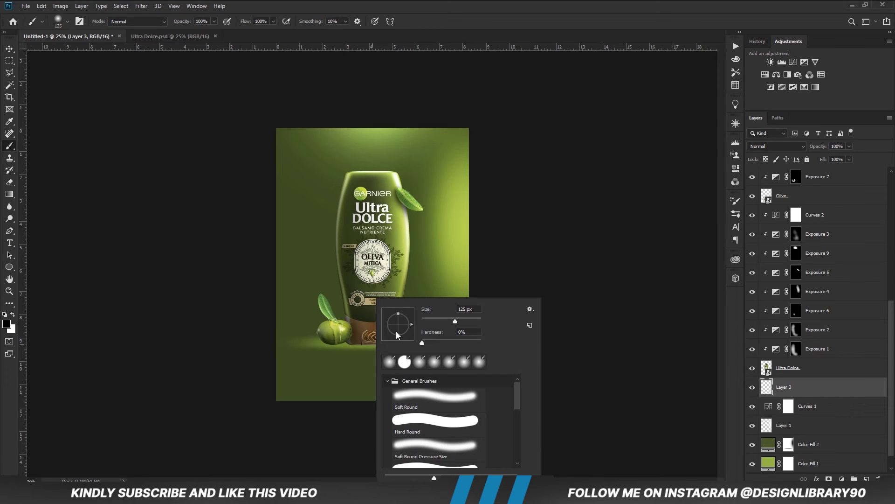
pyautogui.moveTo(397, 335); pyautogui.dragTo(397, 328)
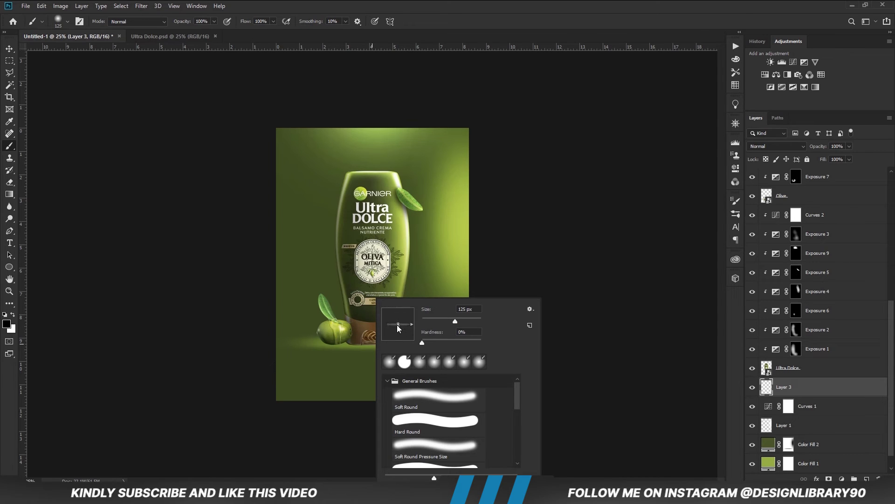
pyautogui.click(400, 10)
pyautogui.press(']')
pyautogui.press(']')
pyautogui.press(']')
pyautogui.press(']')
pyautogui.press(']')
pyautogui.press(']')
pyautogui.press(']')
pyautogui.press(']')
pyautogui.press(']')
pyautogui.press(']')
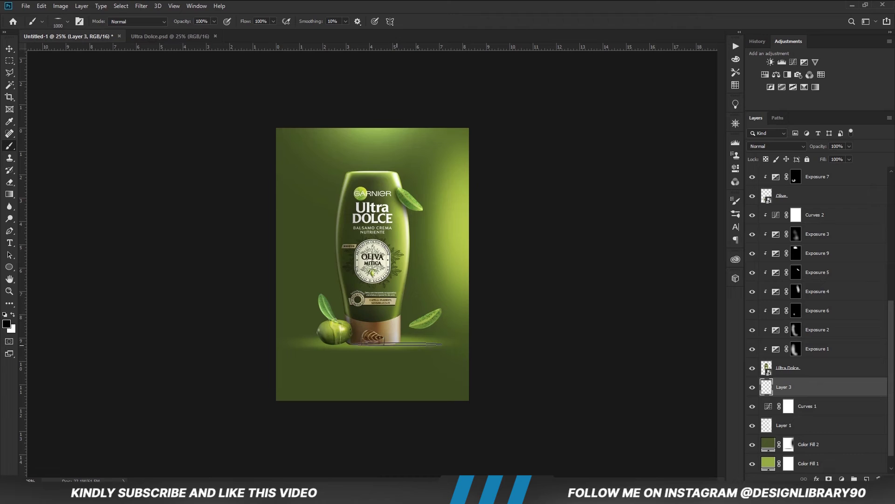
# Set the brush to 800 px with 6% roundness and paint a flat black floor shadow beneath the bottle and olive on Layer 3
pyautogui.click(737, 202)
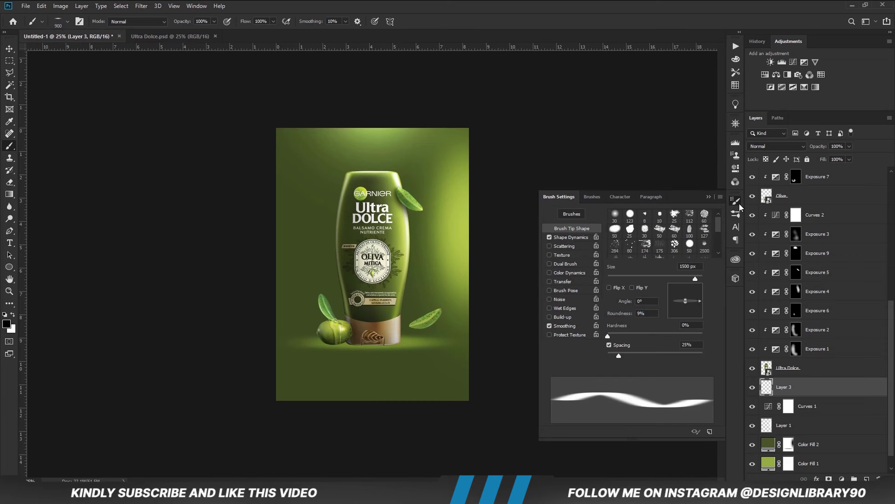
pyautogui.write('7')
pyautogui.click(710, 197)
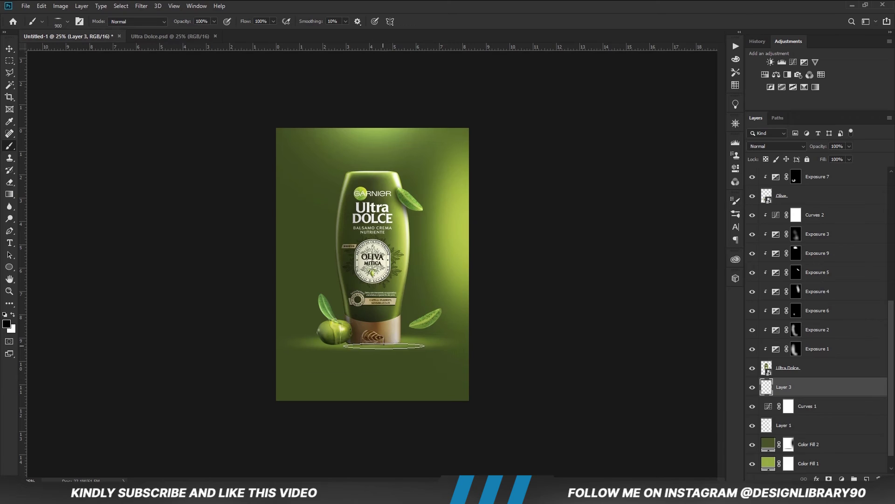
pyautogui.press('[')
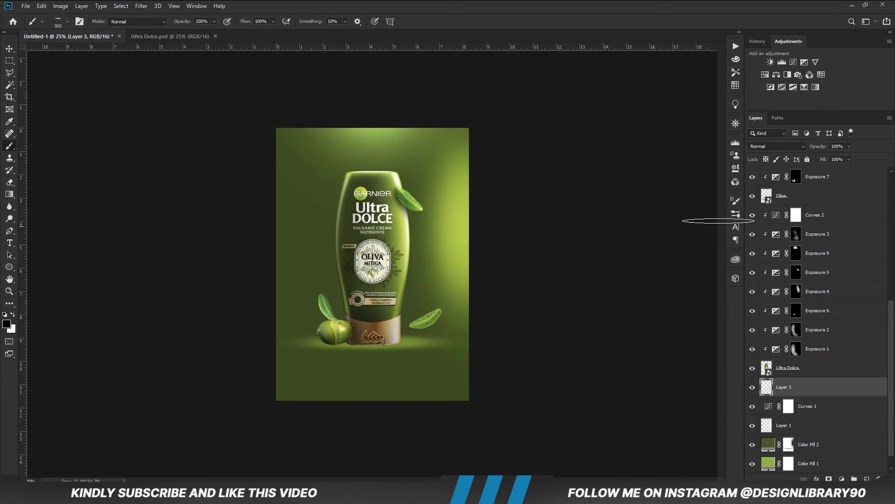
pyautogui.click(736, 213)
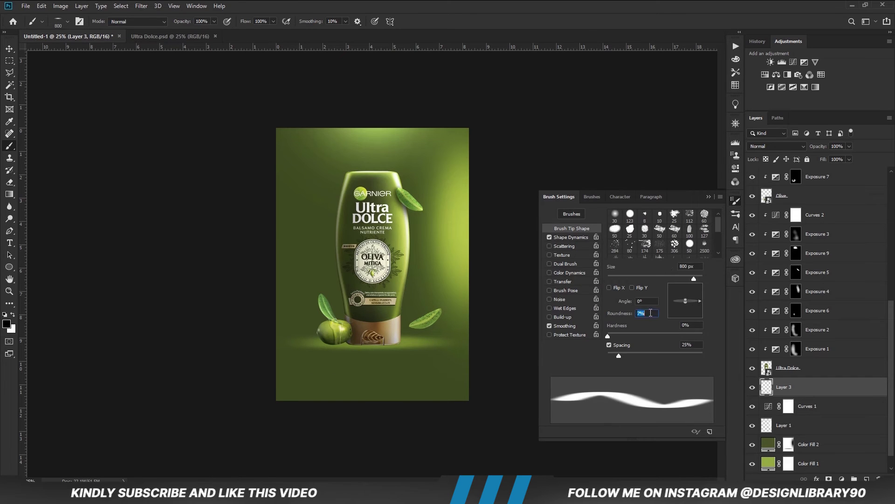
pyautogui.write('6')
pyautogui.click(708, 198)
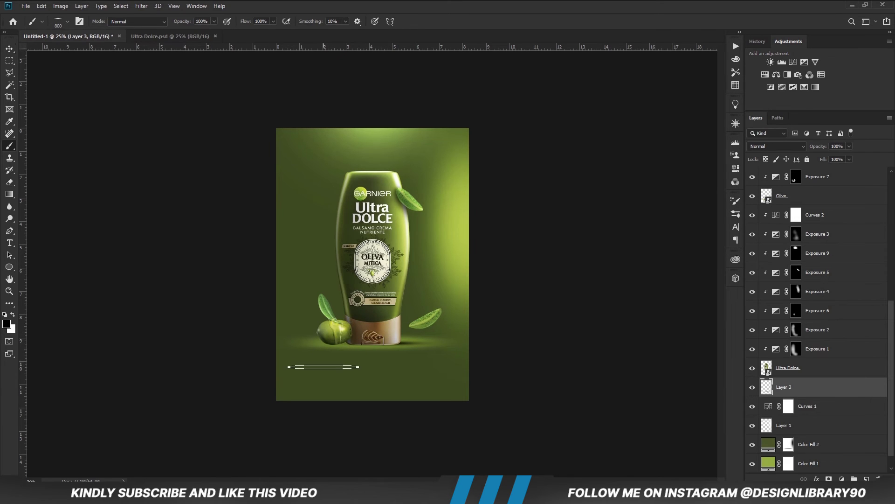
# Transform the Layer 3 floor shadow to 97.80% width with a vertical skew of -0.95
pyautogui.press('v')
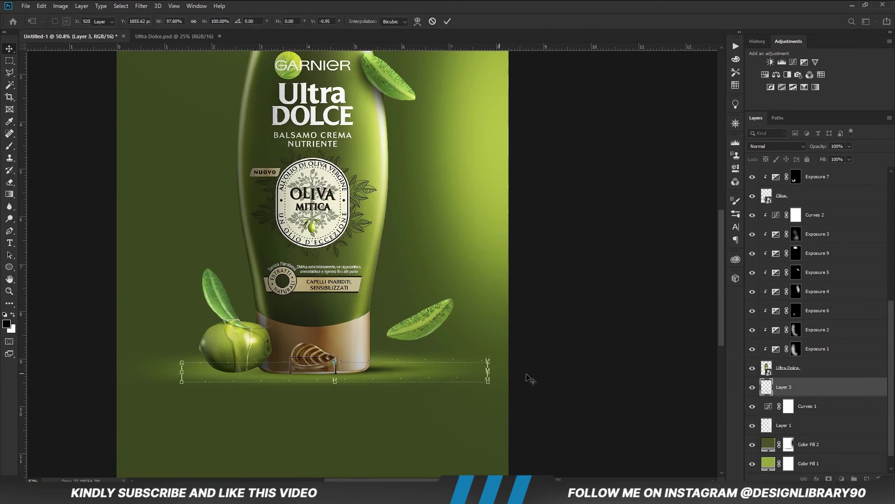
pyautogui.press('Return')
pyautogui.click(539, 369)
pyautogui.hotkey('ctrl', '-')
pyautogui.hotkey('ctrl', '-')
pyautogui.hotkey('ctrl', '-')
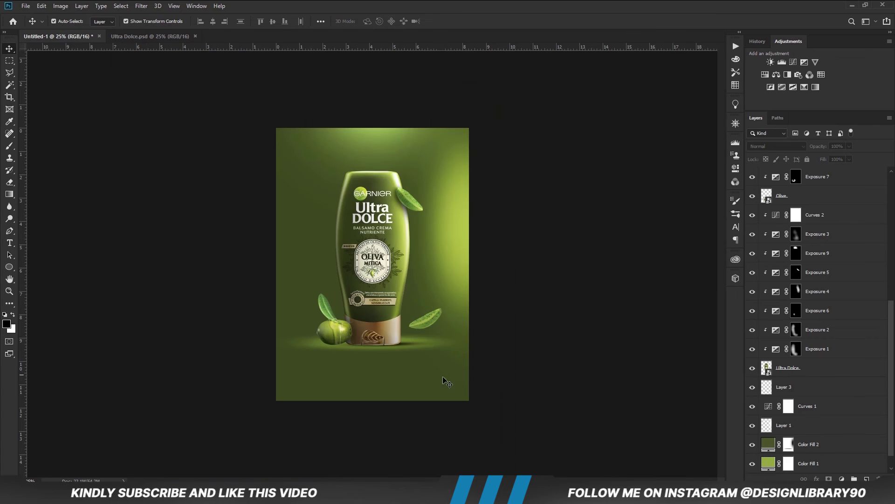
# Paint contact shadows beneath the bottle and olive on two new layers above Layer 3 with the flat black brush at 500 px
pyautogui.click(825, 391)
pyautogui.hotkey('ctrl', 'shift', 'alt', 'n')
pyautogui.press('b')
pyautogui.press('[')
pyautogui.press('[')
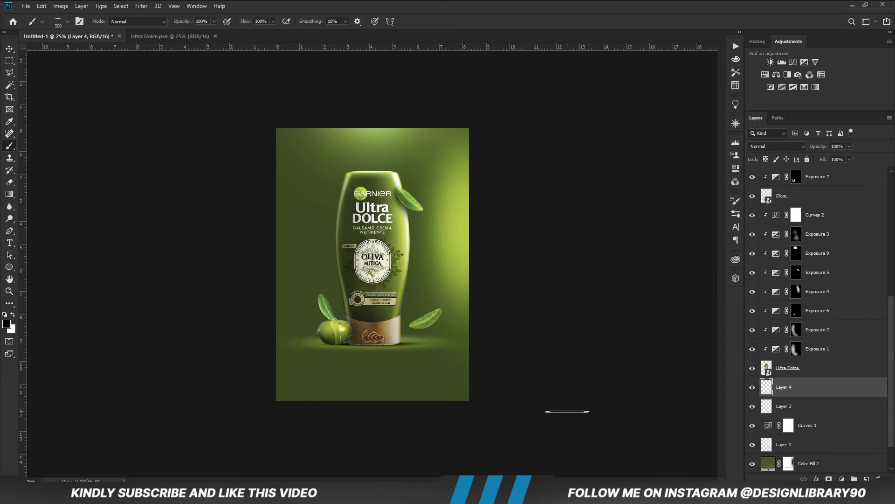
pyautogui.click(867, 479)
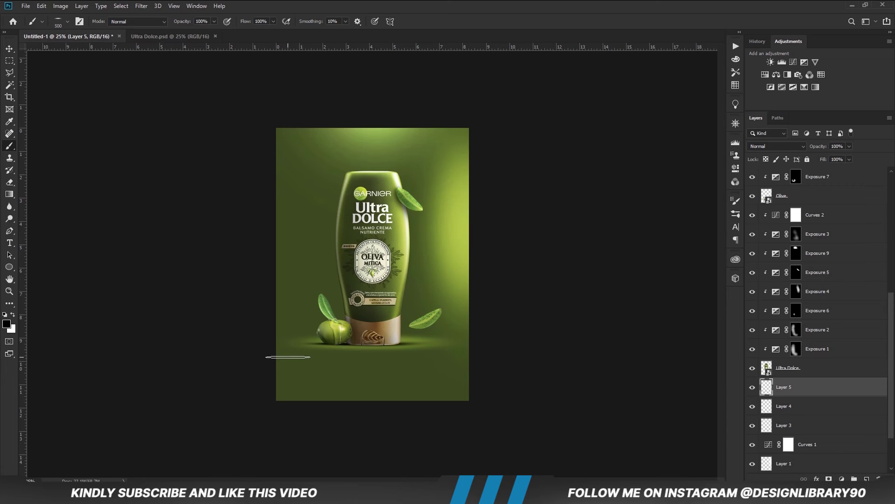
# Stretch the Layer 3 floor shadow wider to reach the canvas's right edge
pyautogui.press('v')
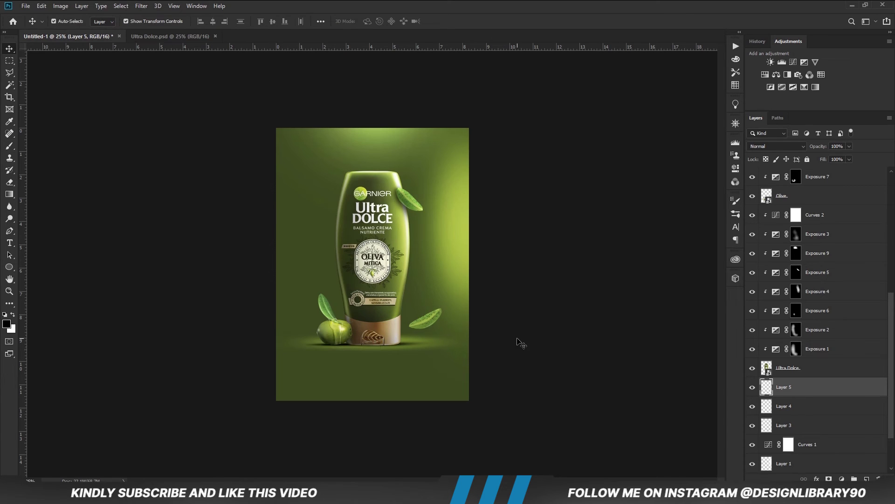
pyautogui.click(520, 343)
pyautogui.click(455, 344)
pyautogui.moveTo(459, 344); pyautogui.dragTo(470, 344)
pyautogui.press('Return')
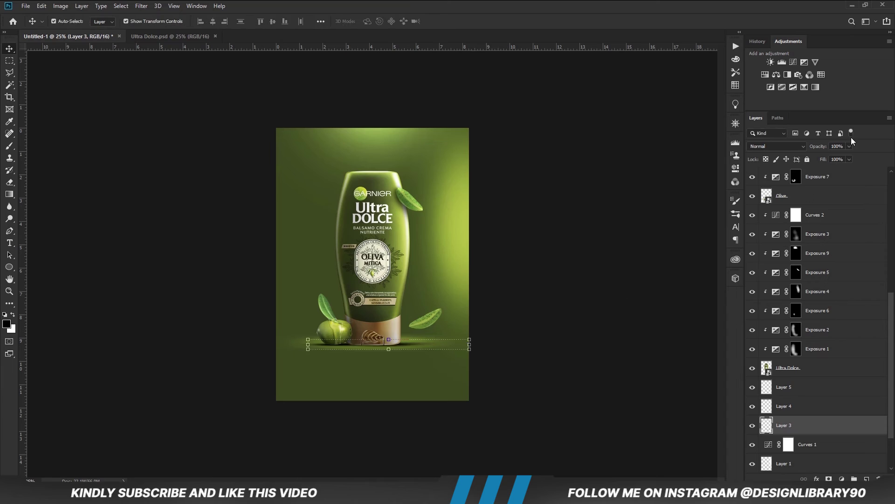
# Lower the opacity of the shadow layers Layer 3, Layer 4 and Layer 5, with Layer 5 at about 77%
pyautogui.click(833, 158)
pyautogui.click(799, 406)
pyautogui.click(799, 406)
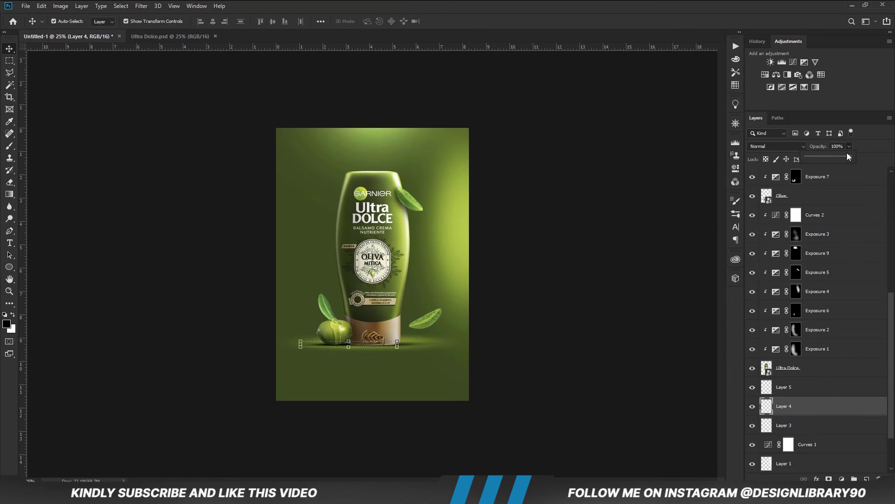
pyautogui.click(793, 391)
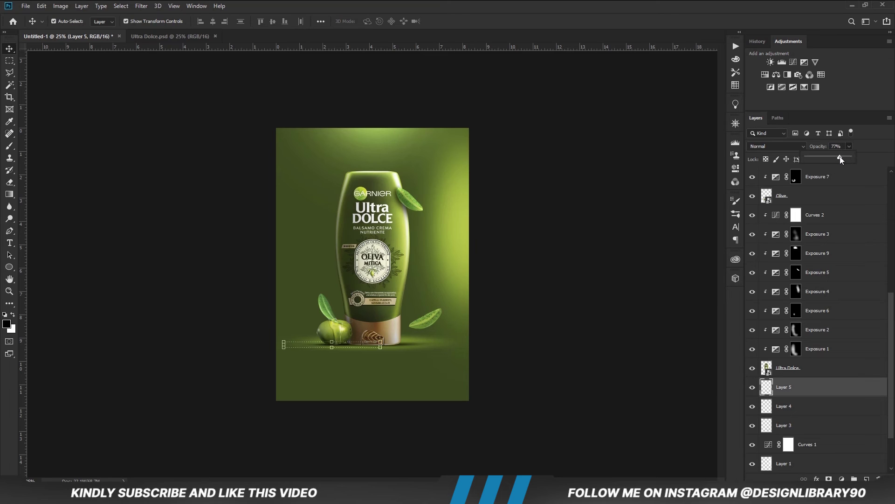
pyautogui.click(599, 331)
pyautogui.click(600, 332)
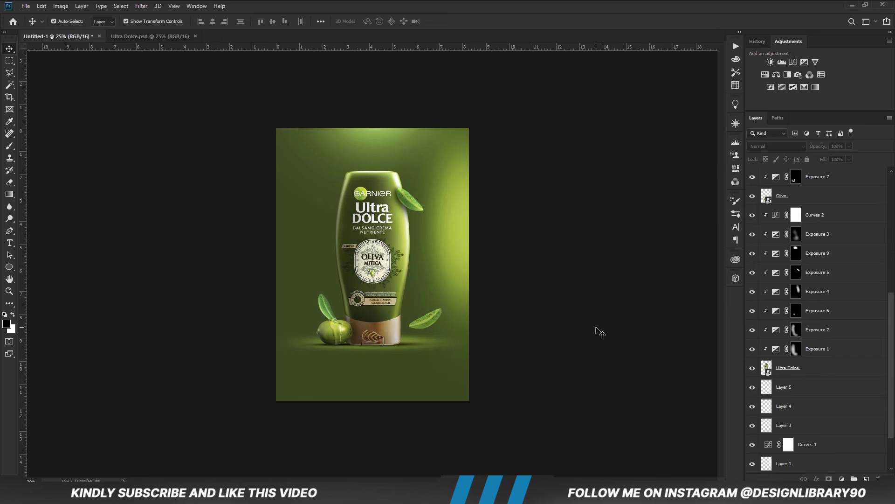
pyautogui.hotkey('ctrl', '+')
pyautogui.hotkey('ctrl', '+')
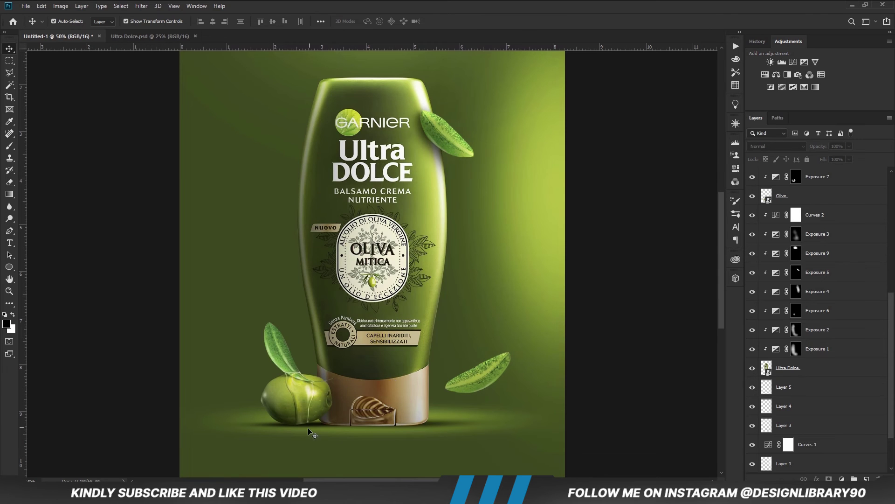